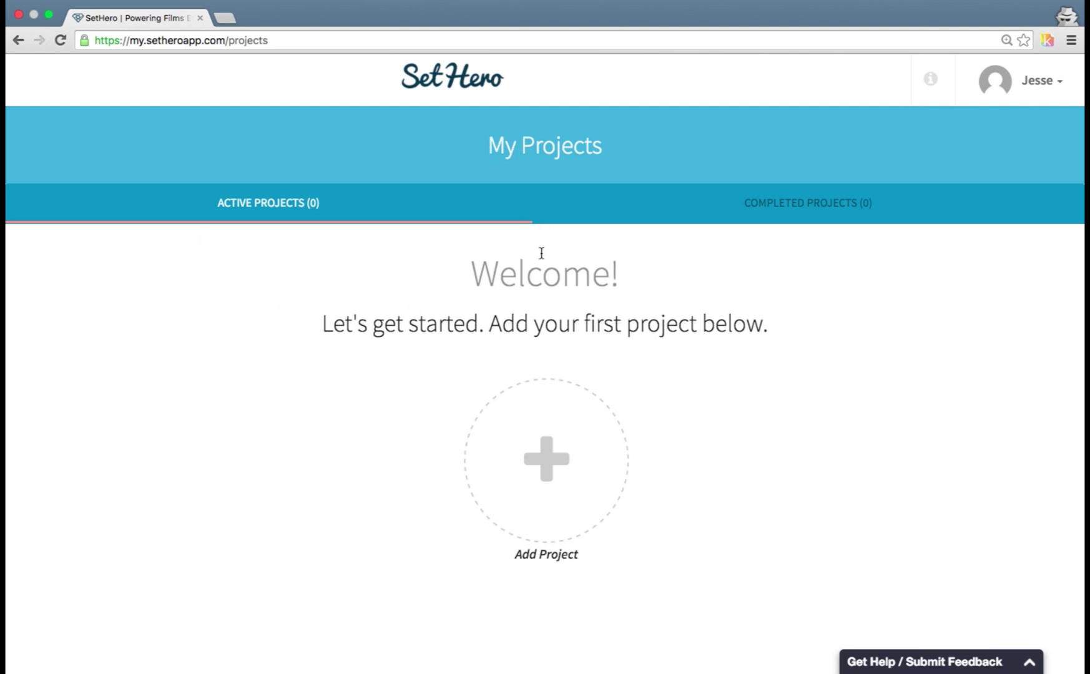
- Start a new project titled 'To Dream'
left_click(565, 412)
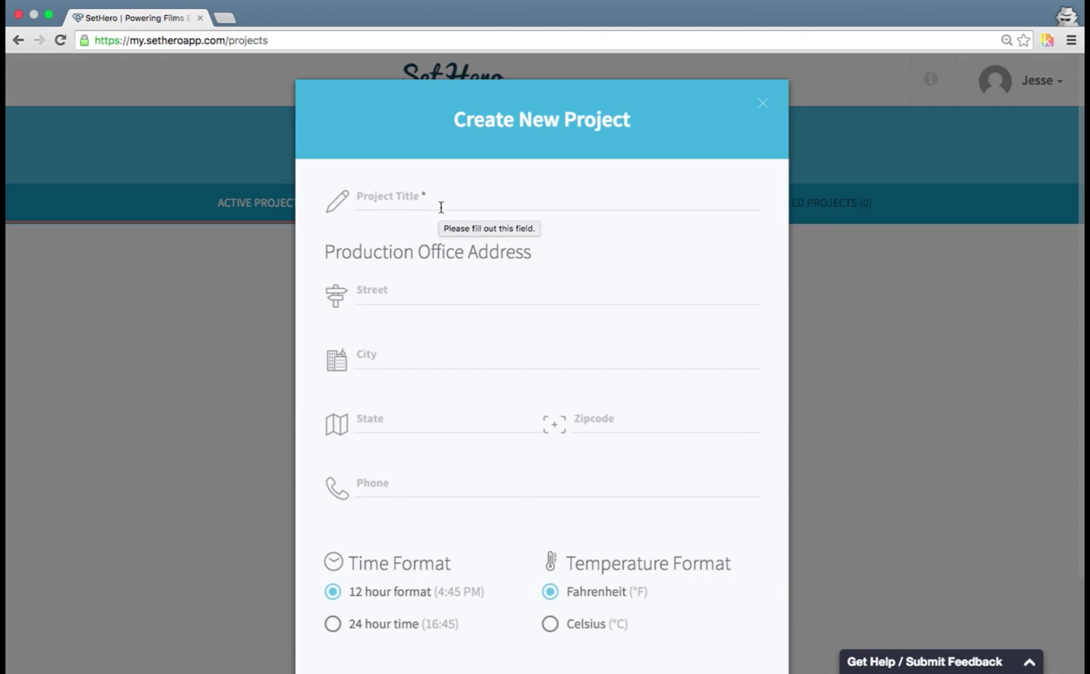
left_click(441, 208)
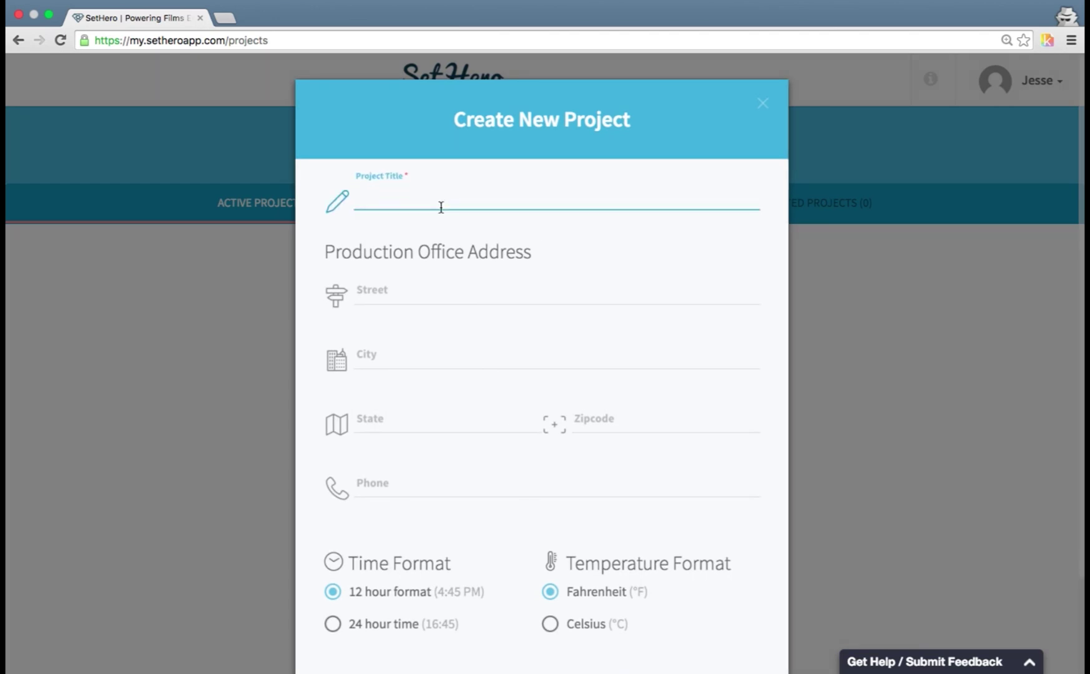
type("To Dream")
scroll(437, 218, "down", 1)
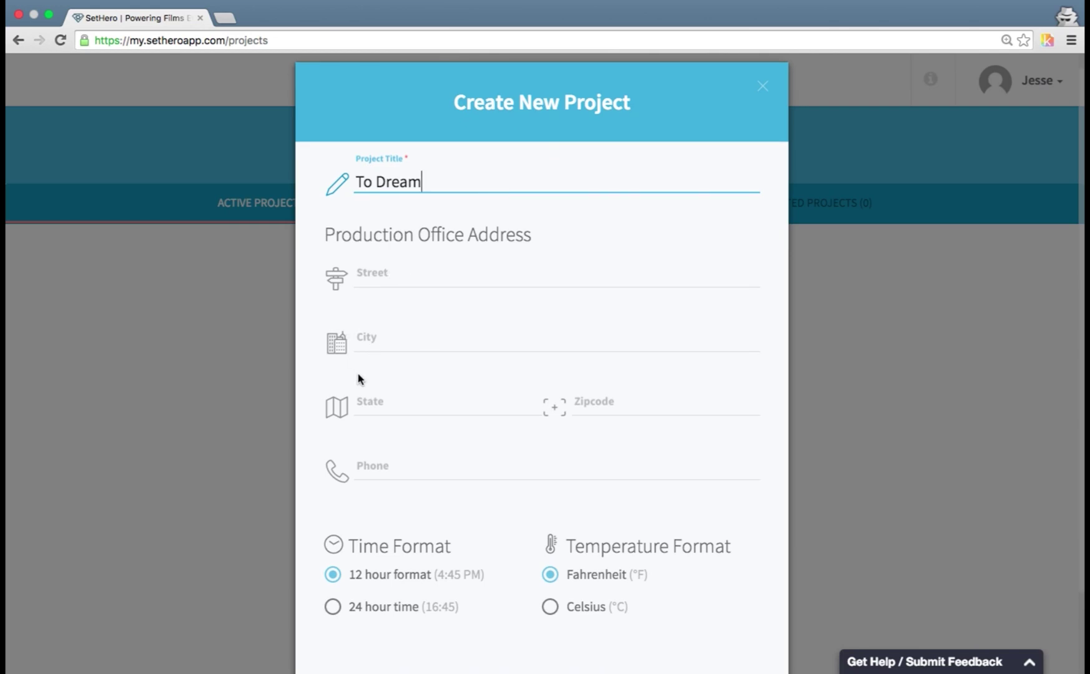
- Fill in the production office street, city, state, zip code and phone, then create the project
left_click(410, 279)
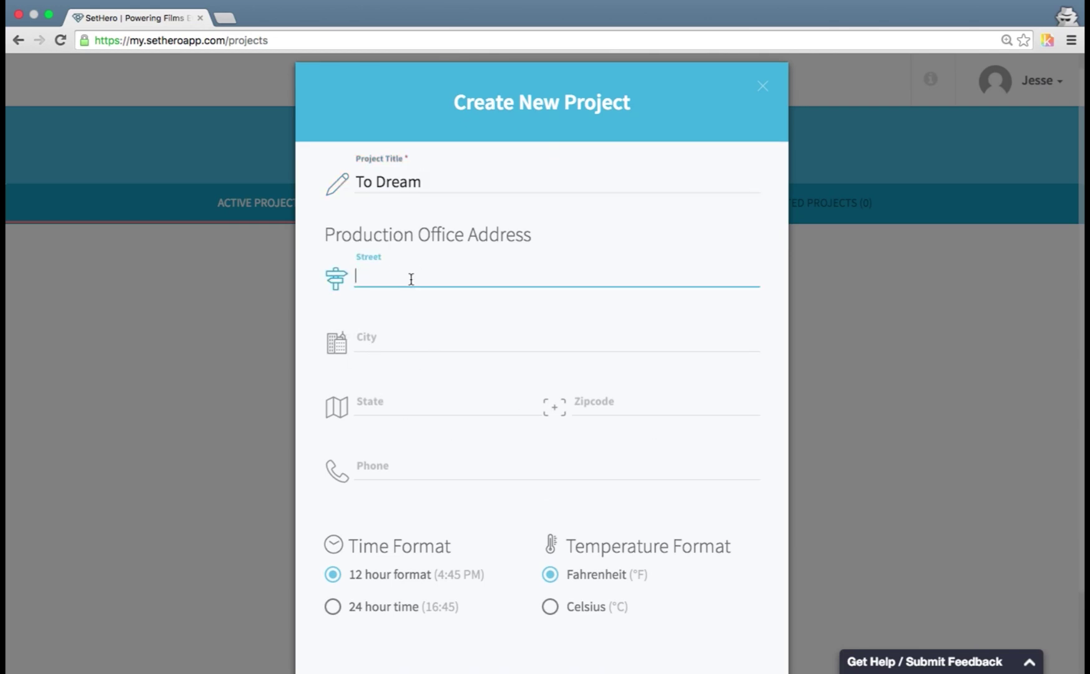
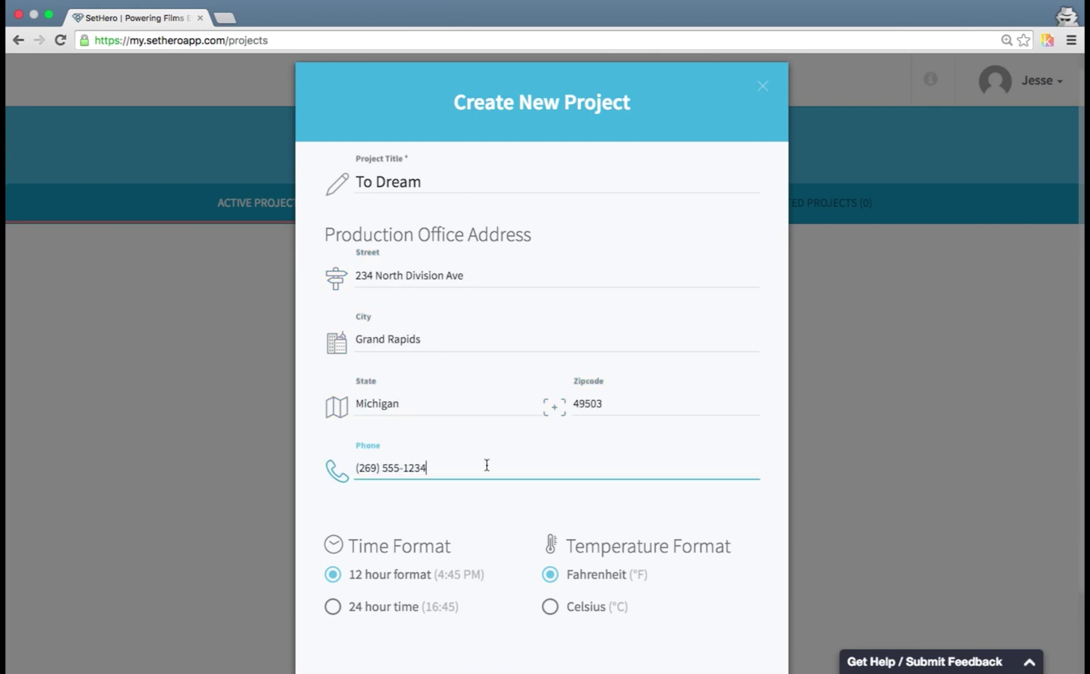
left_click(494, 541)
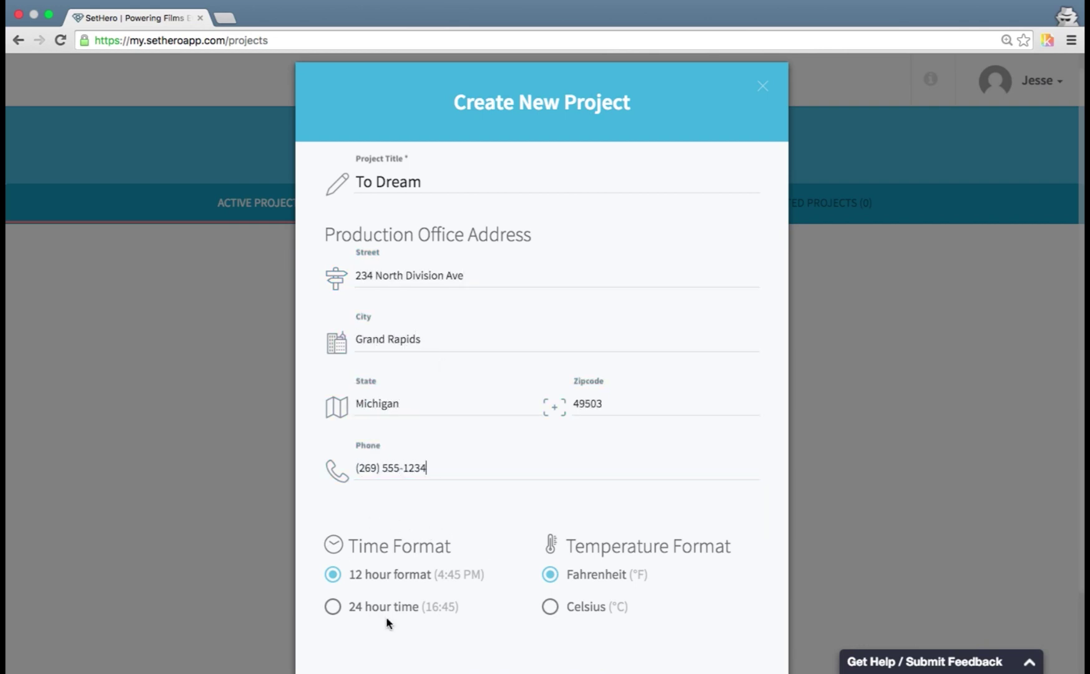
scroll(388, 622, "down", 3)
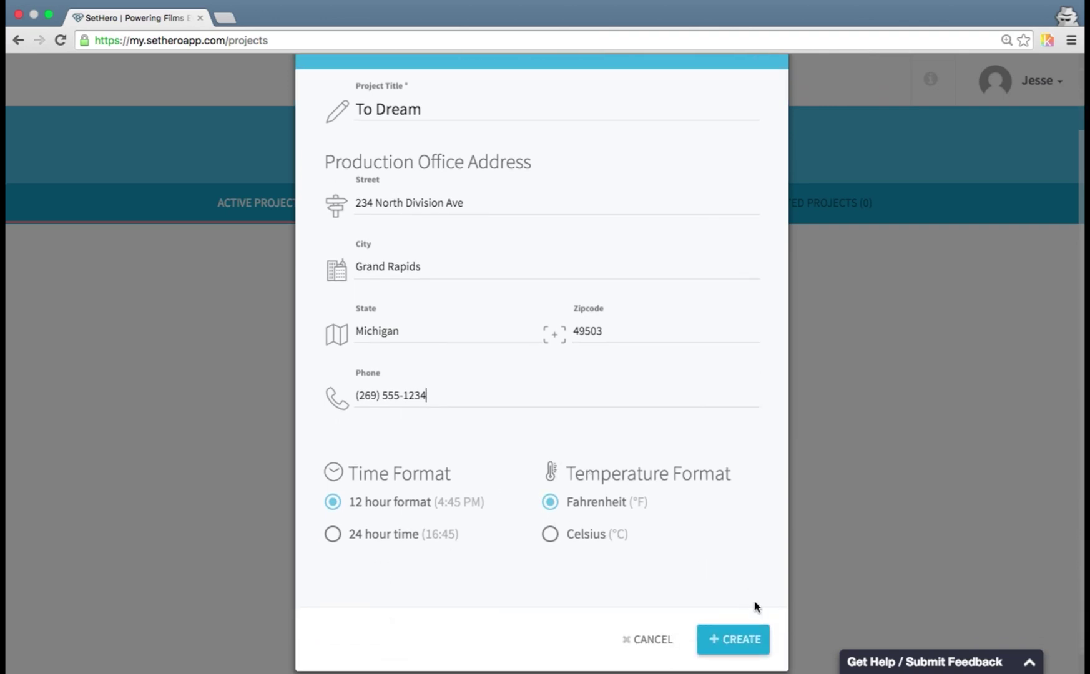
left_click(737, 643)
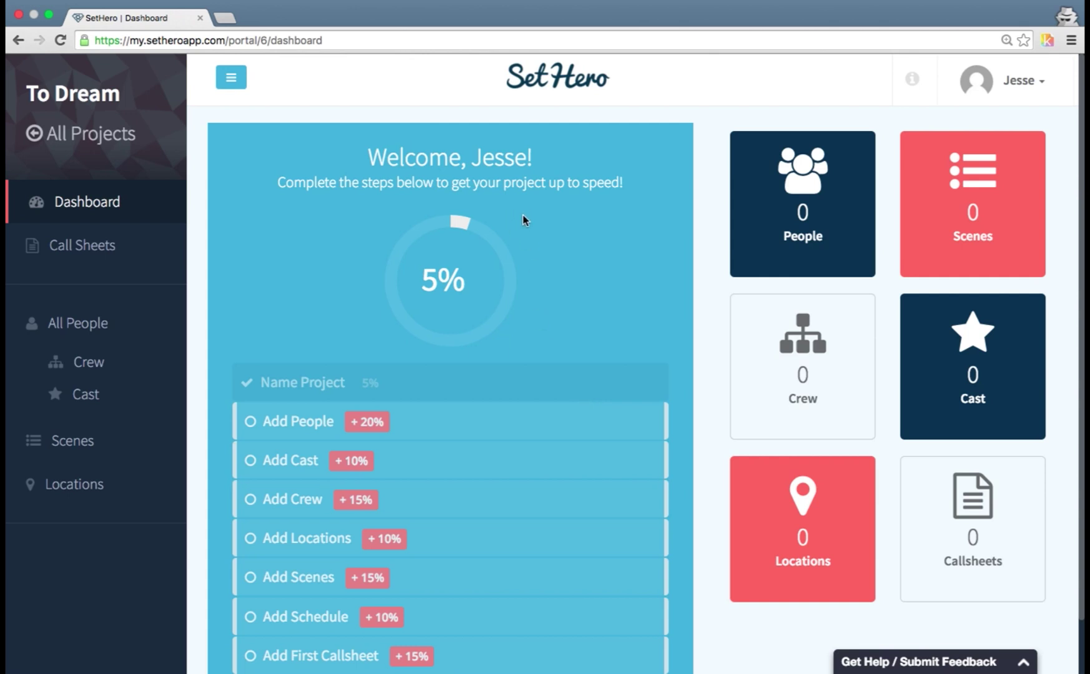
- Review the To Dream dashboard's 5% checklist and its zero-count people, scene, crew, cast, location and callsheet tiles
scroll(524, 220, "down", 2)
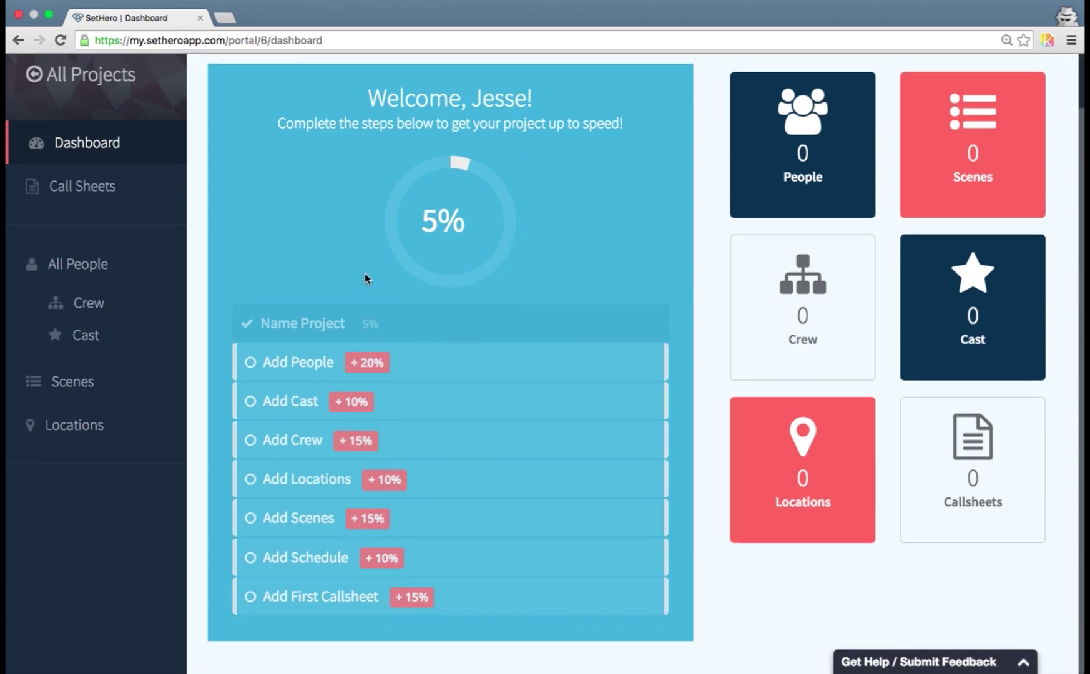
scroll(467, 515, "up", 2)
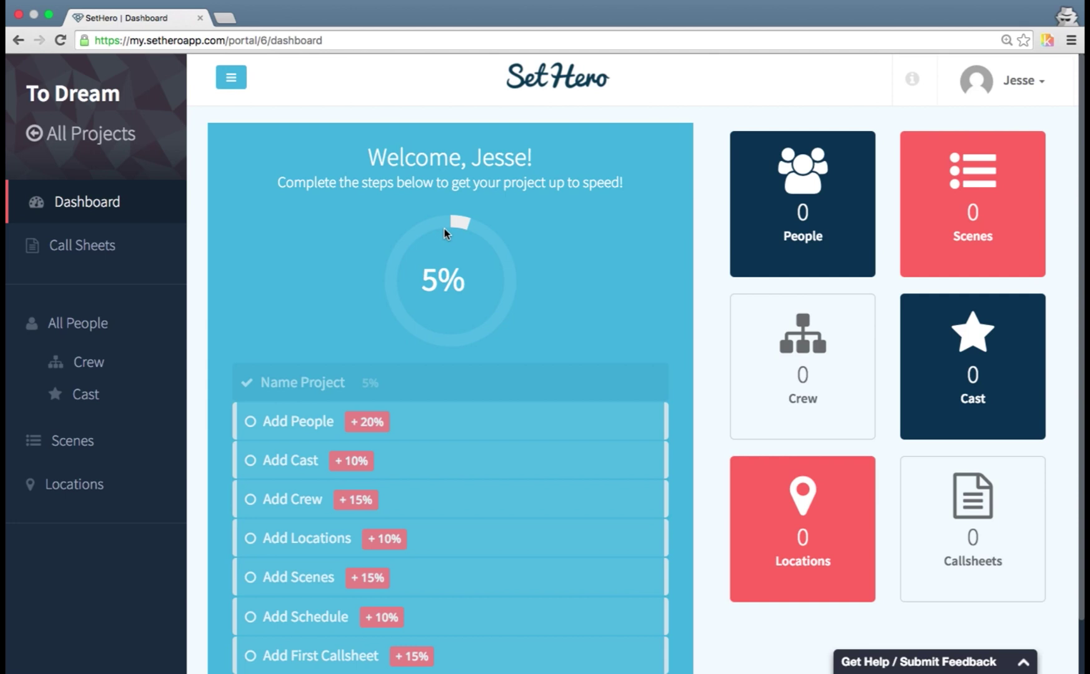
scroll(444, 228, "down", 1)
mouse_move(757, 138)
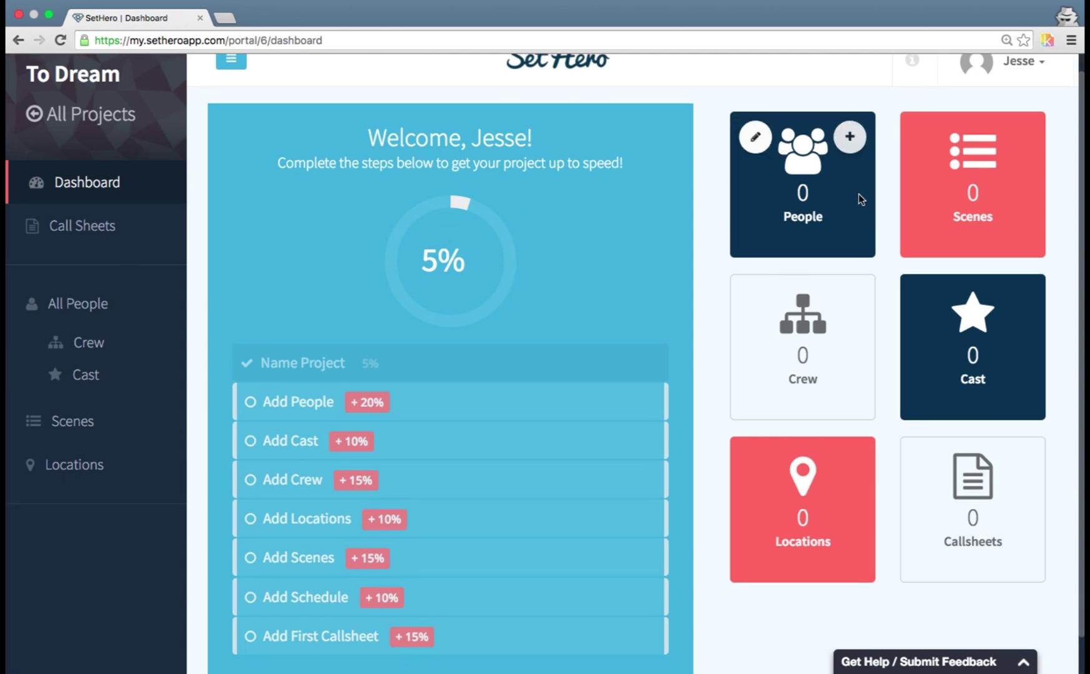
mouse_move(835, 333)
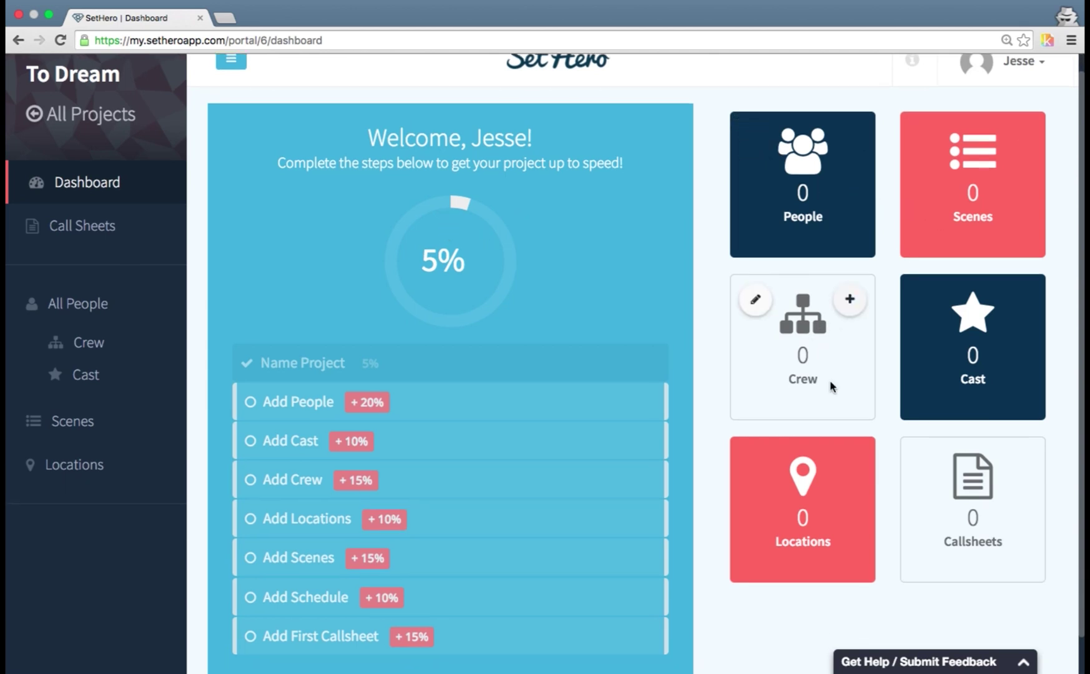
mouse_move(874, 494)
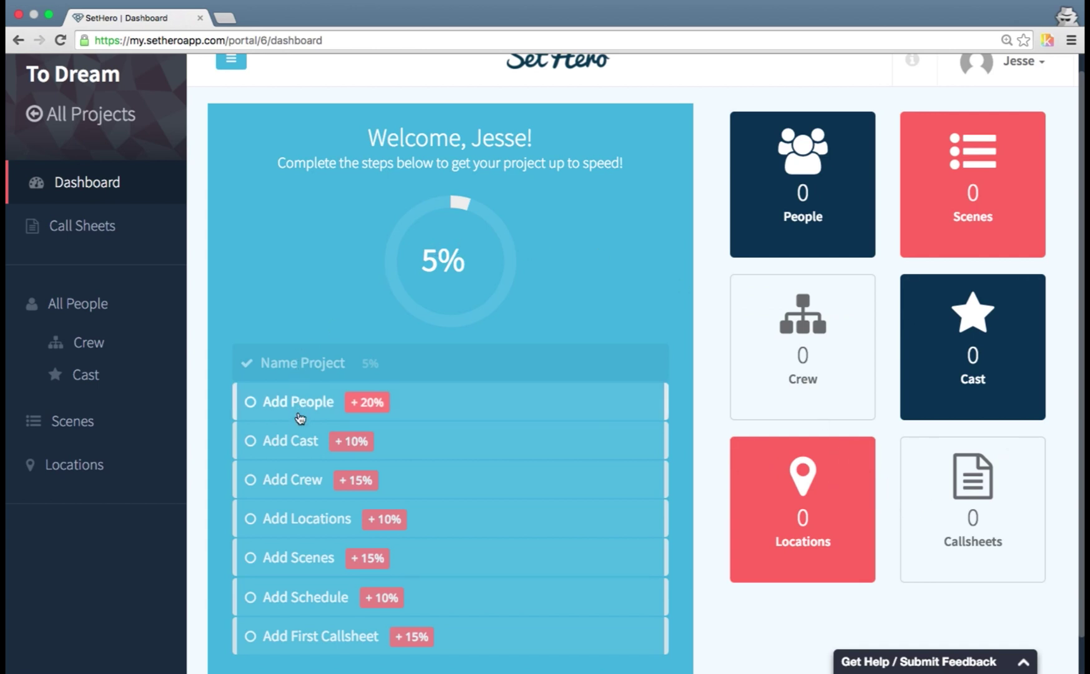
- Go to the empty People page and open a blank Add new person form, cancelling the first attempt
left_click(114, 305)
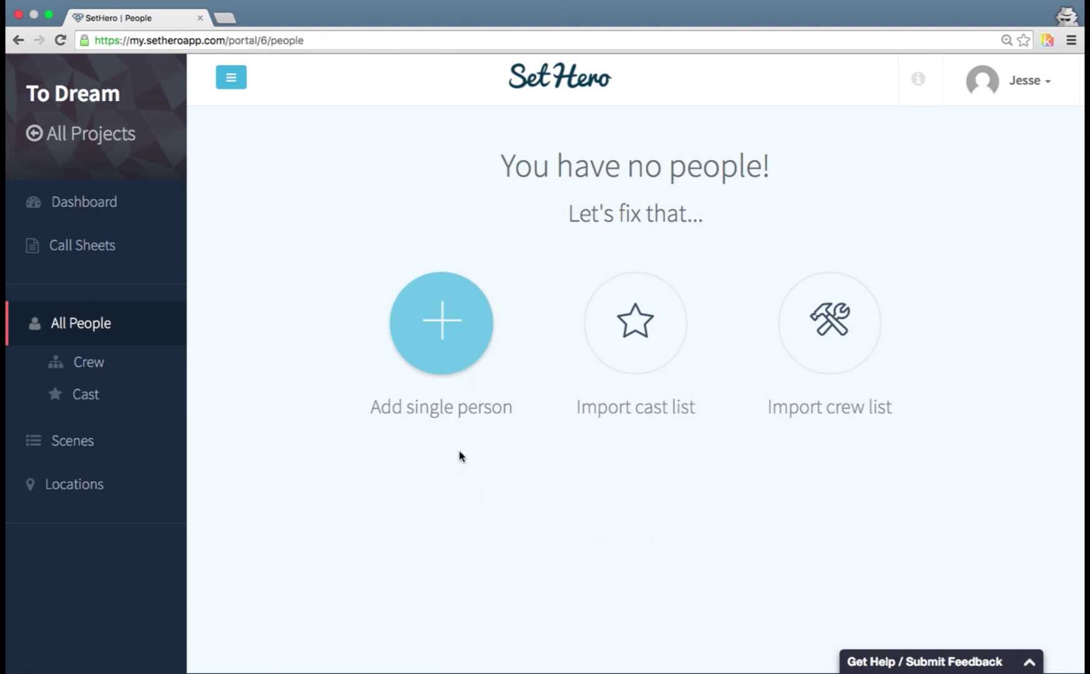
left_click(450, 360)
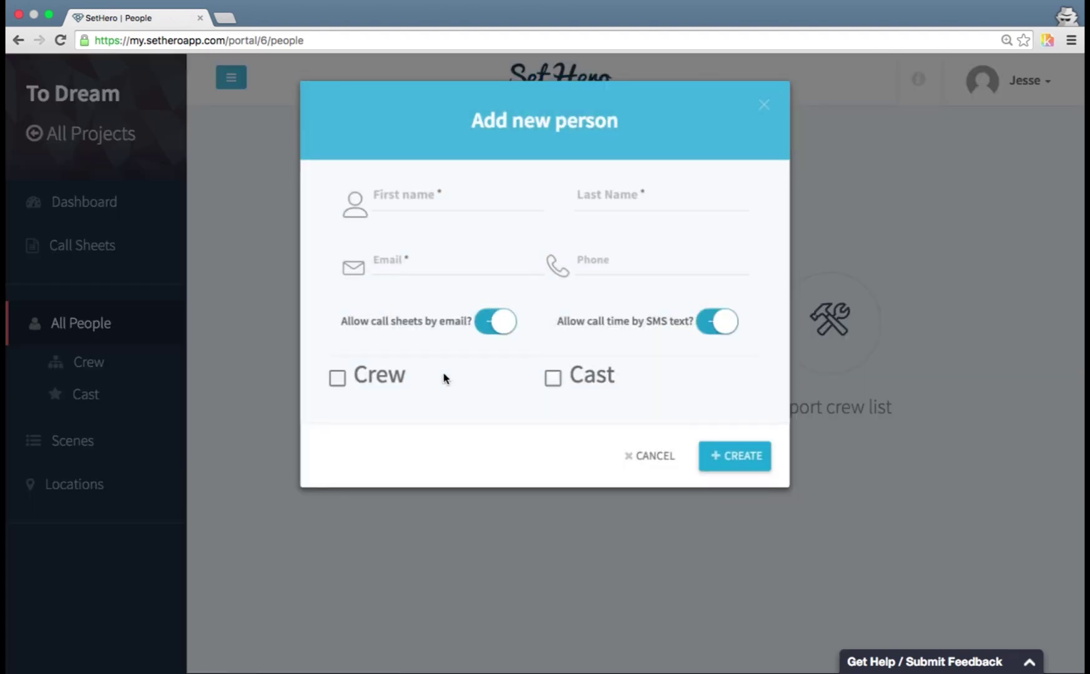
left_click(652, 457)
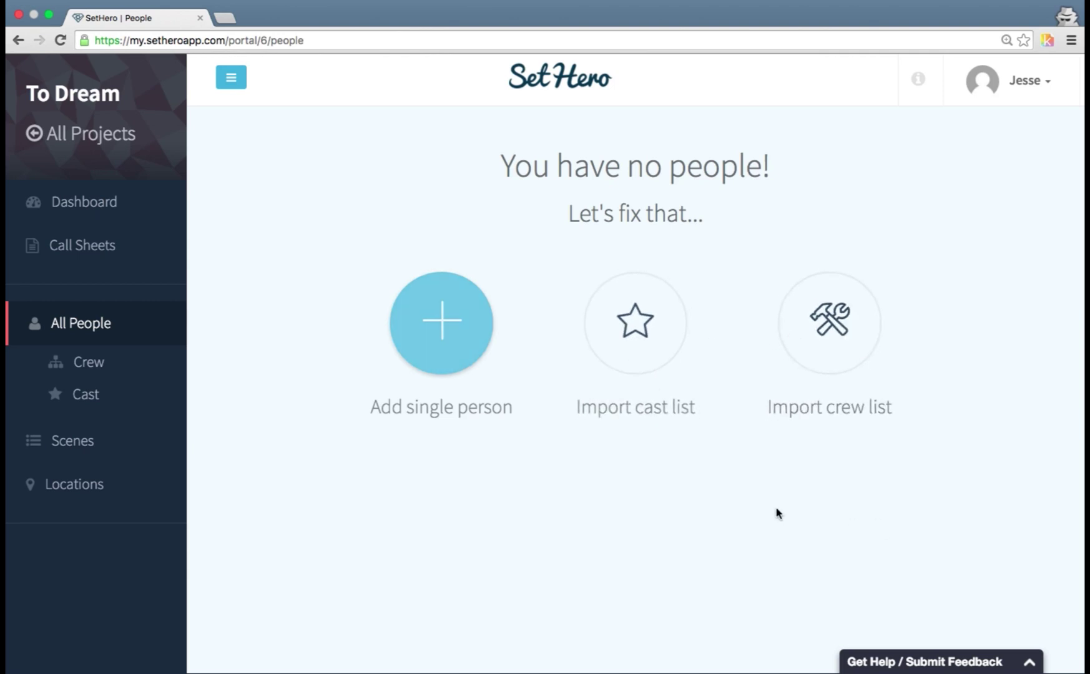
left_click(446, 369)
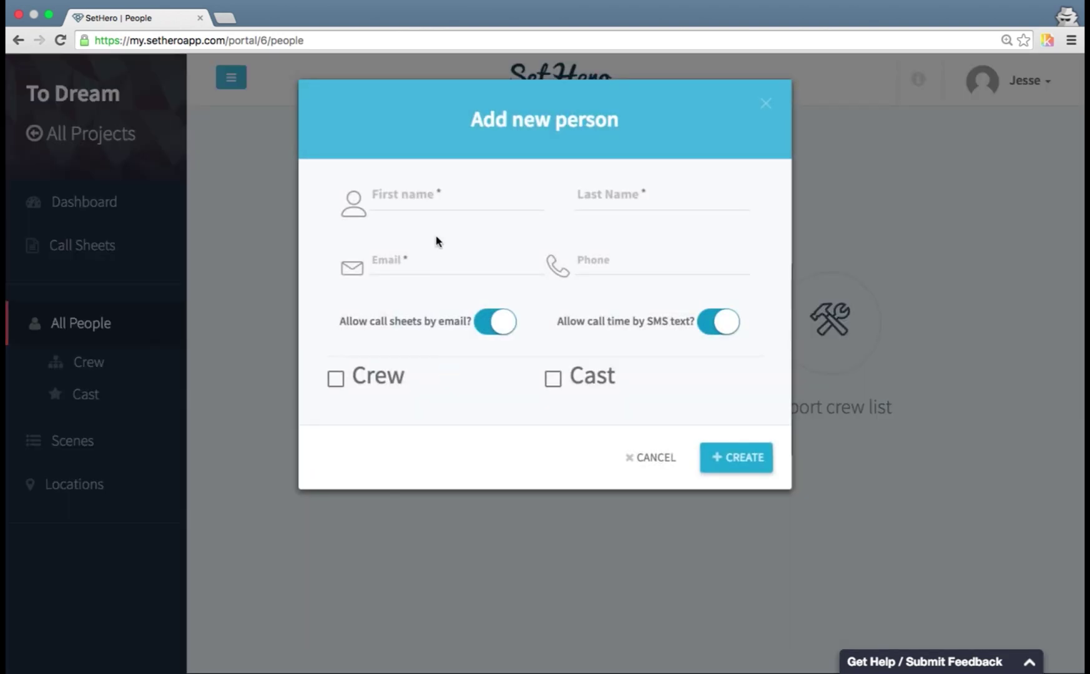
- Enter the person's first name, last name, e-mail address and phone number
left_click(434, 210)
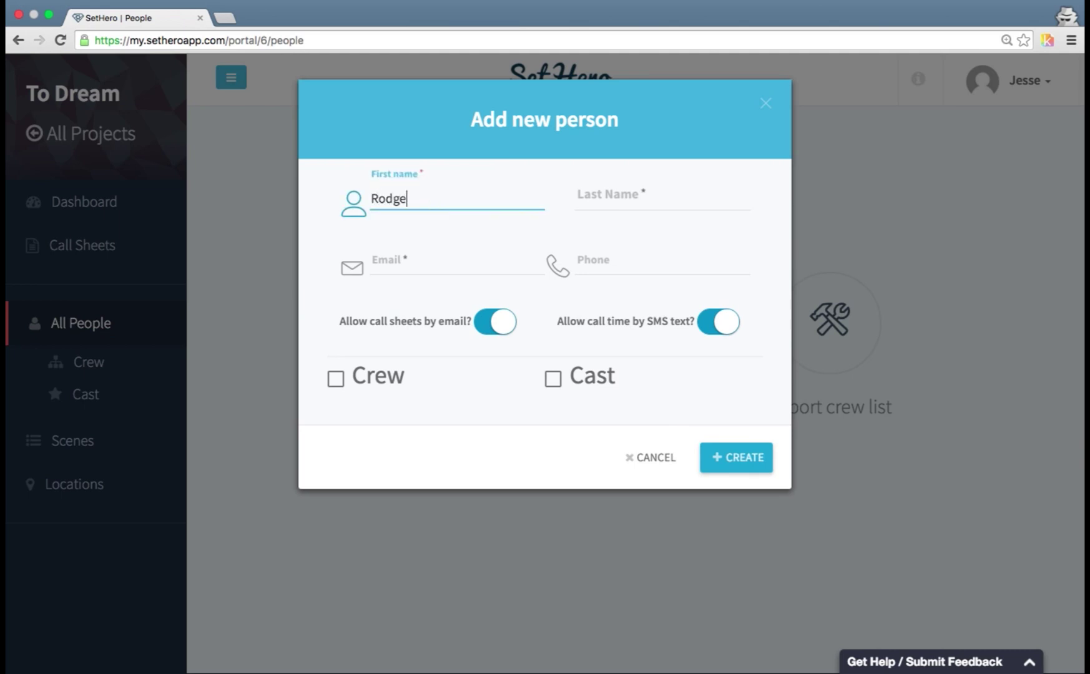
key("Tab")
key("Tab")
key("Tab")
type("2695551234")
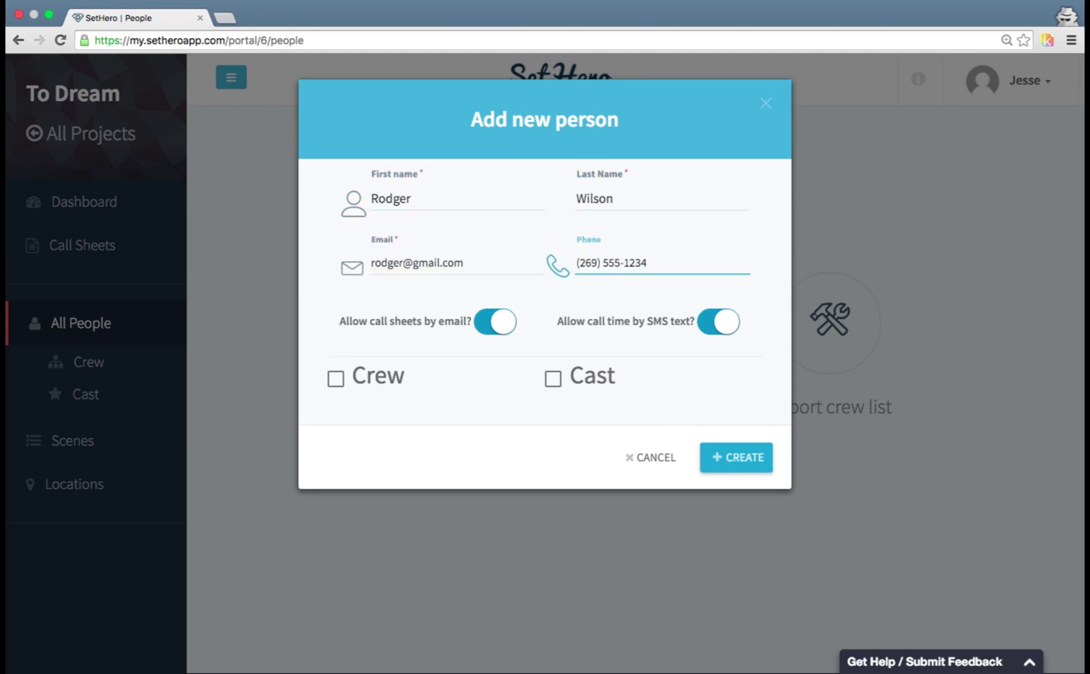
key("Tab")
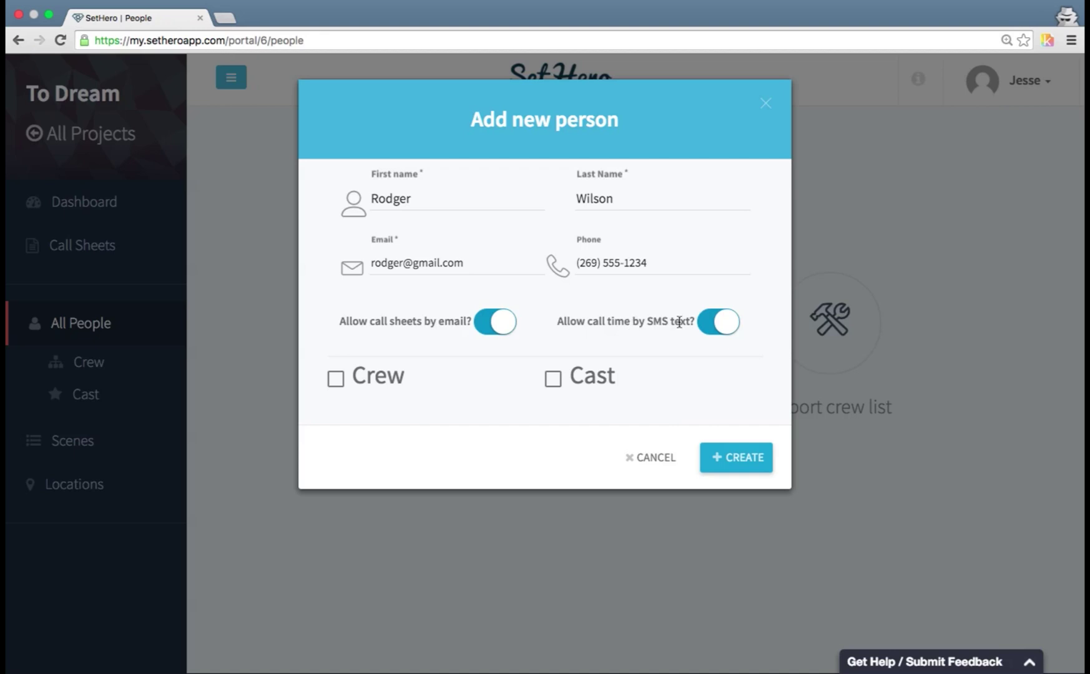
- Make the person crew in the Director position with SMS notifications on, and save
left_click(715, 322)
left_click(705, 323)
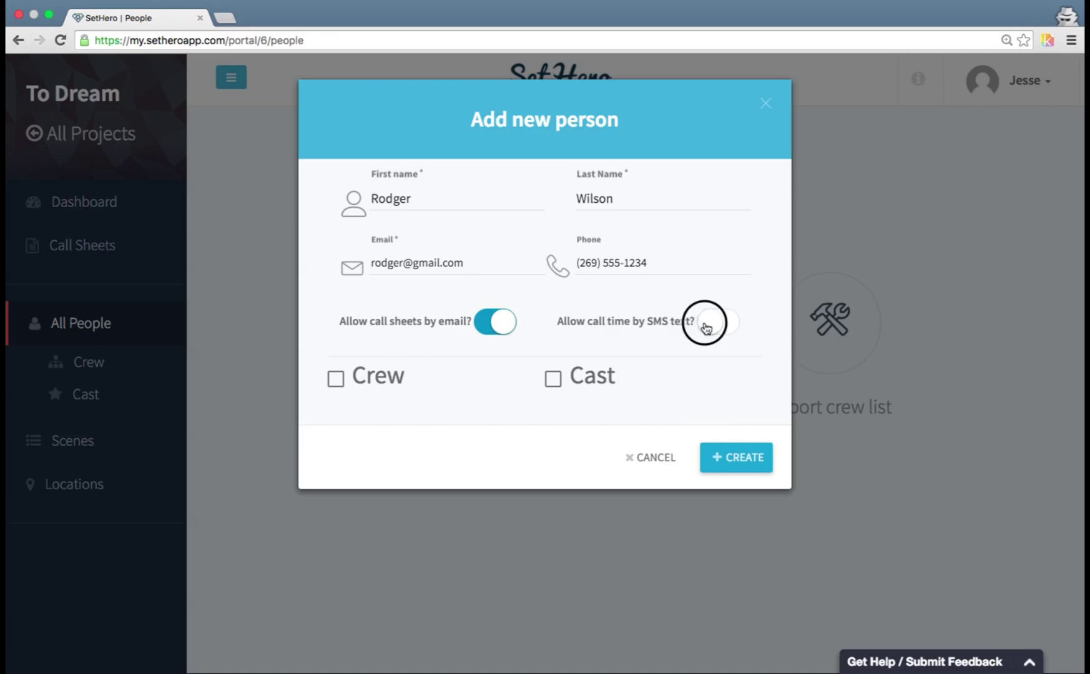
left_click(337, 382)
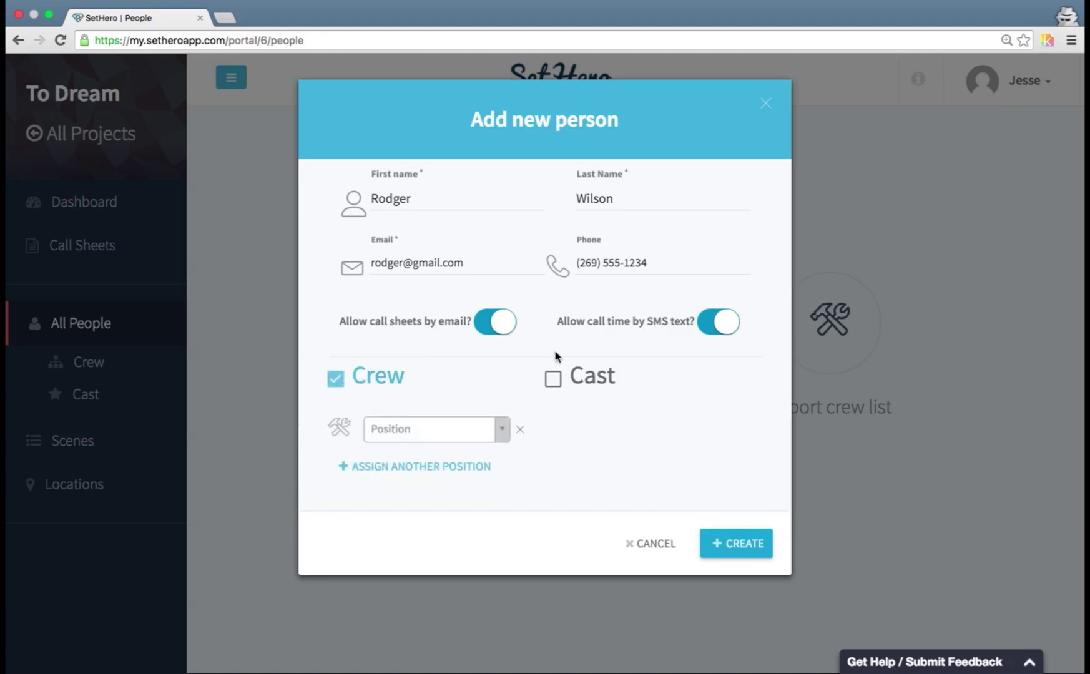
left_click(431, 429)
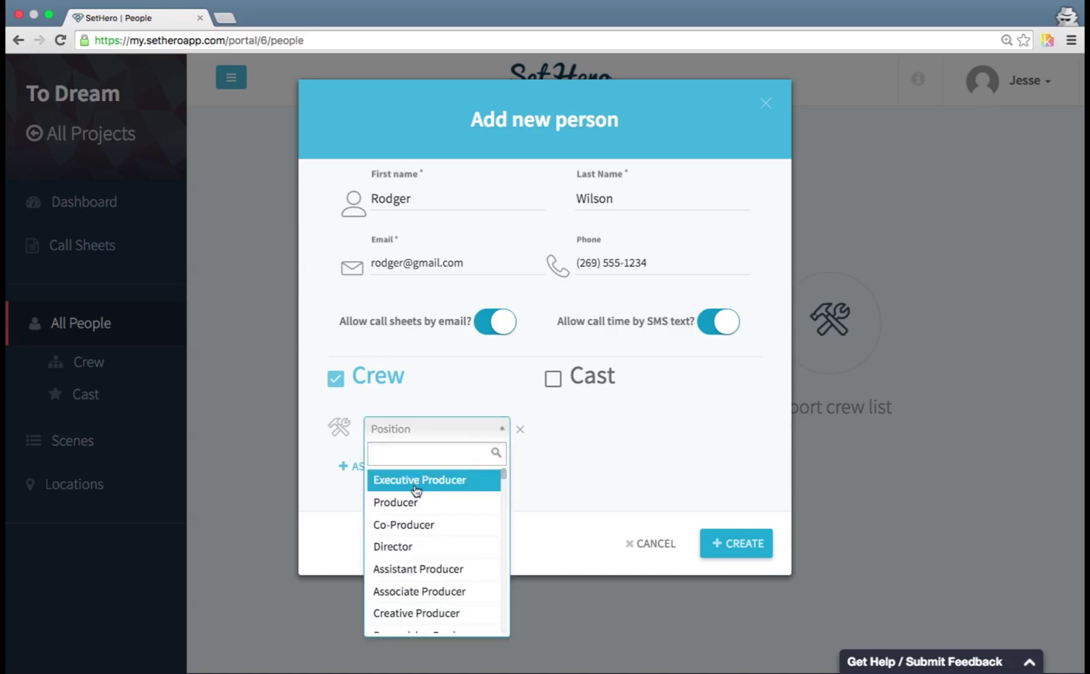
left_click(412, 547)
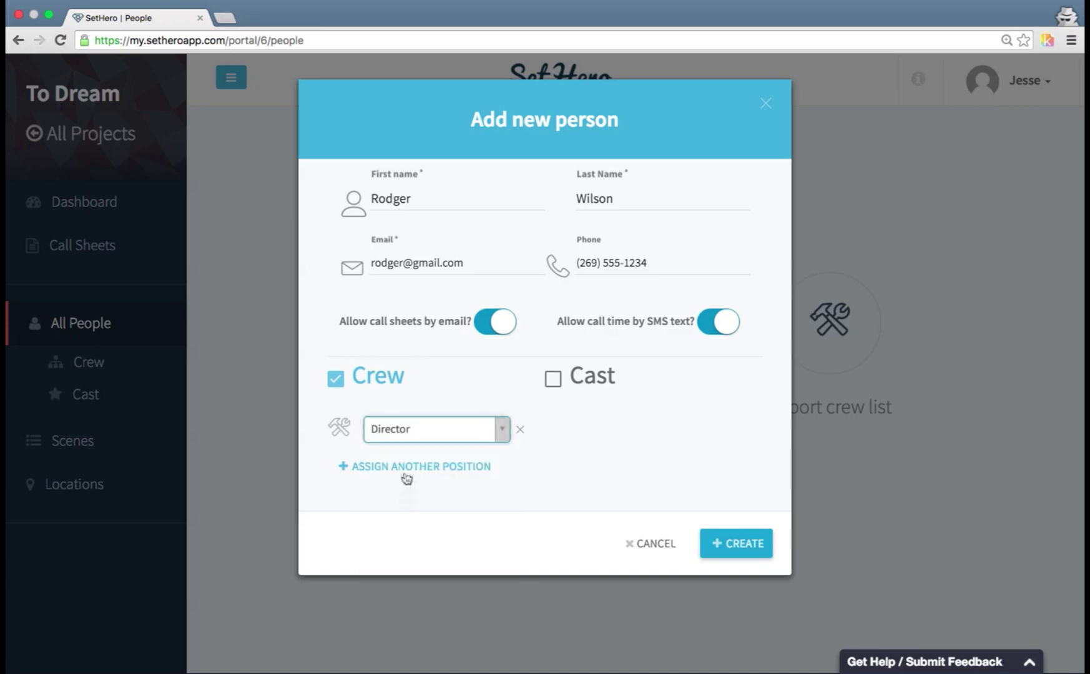
left_click(437, 468)
left_click(521, 459)
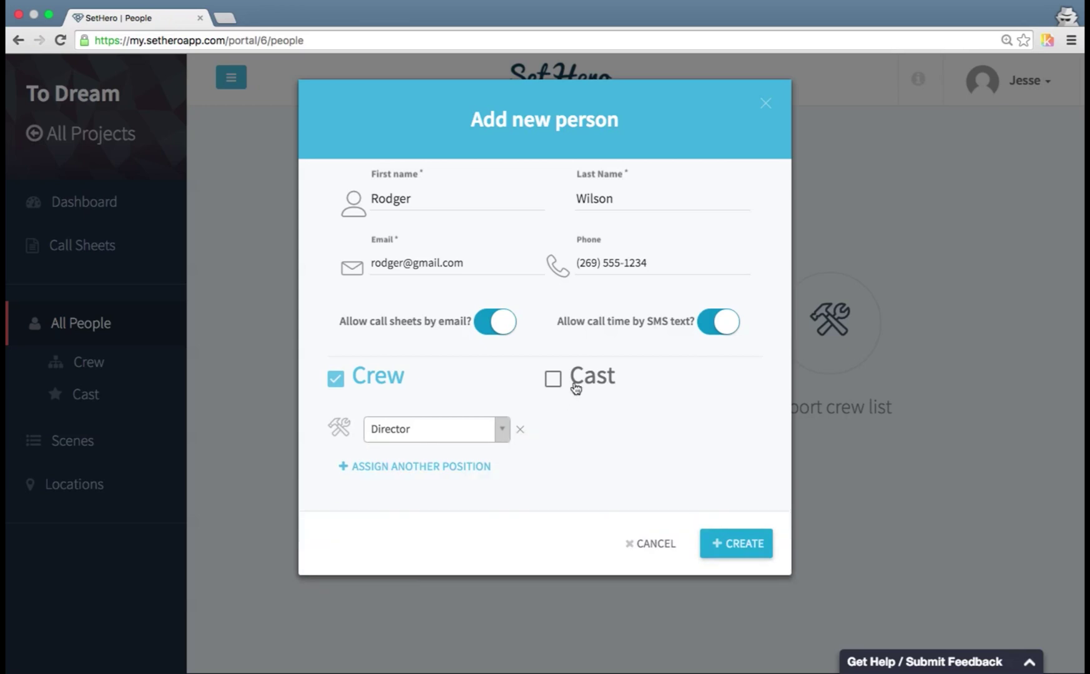
left_click(585, 378)
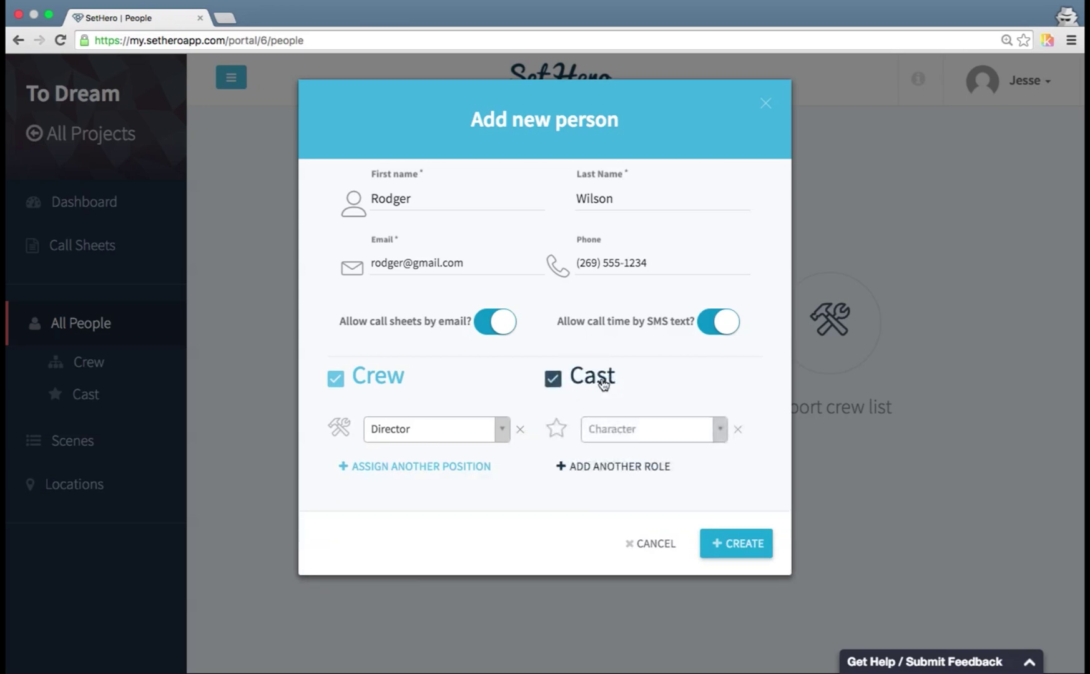
left_click(601, 382)
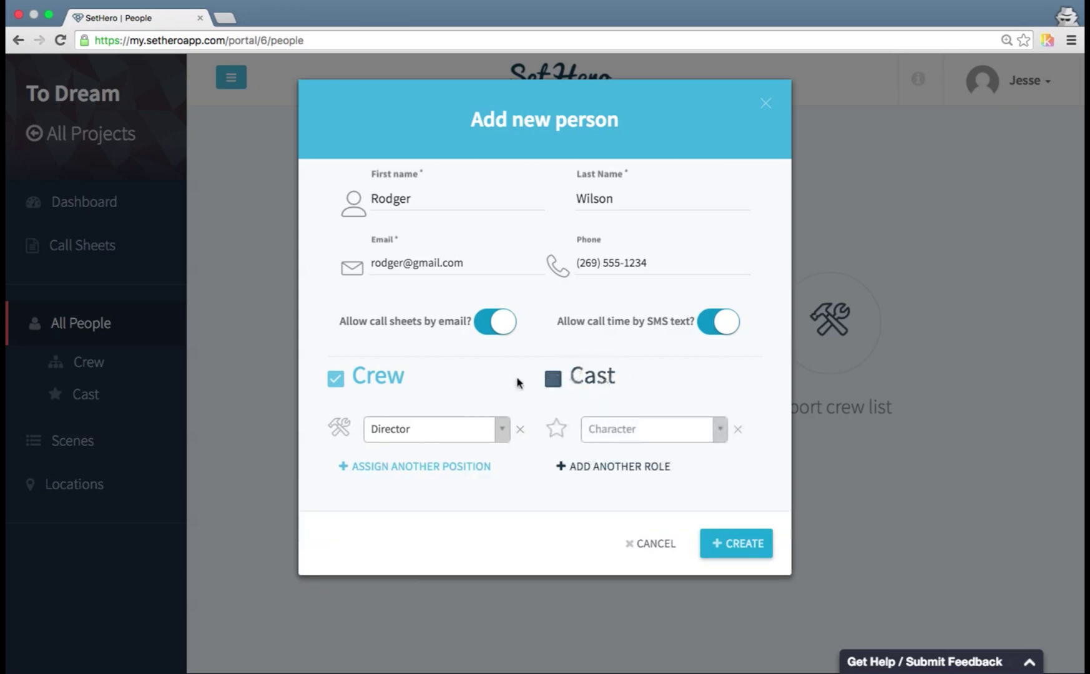
left_click(728, 554)
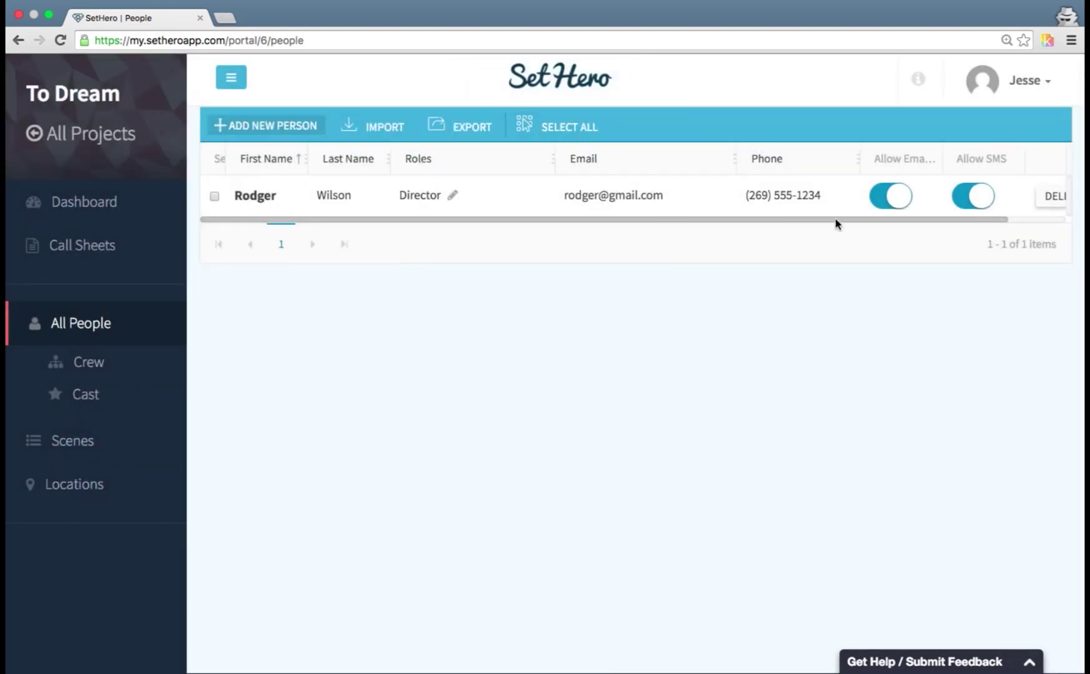
- Open the person's details and change their role from Director to Producer
scroll(812, 196, "right", 2)
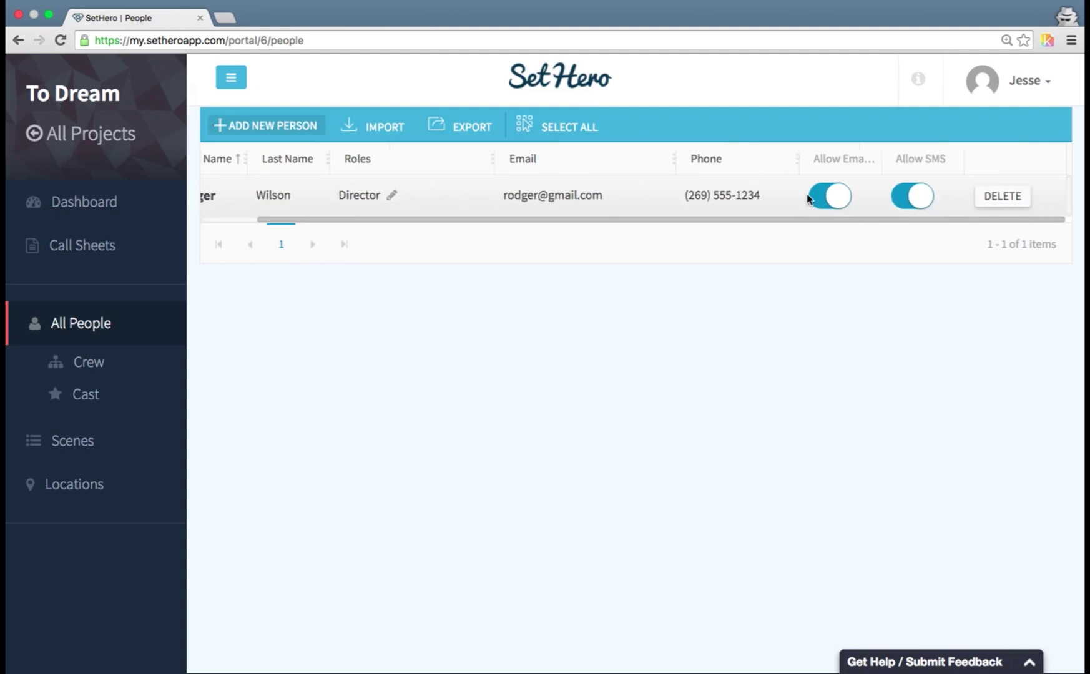
scroll(406, 195, "left", 2)
left_click(364, 199)
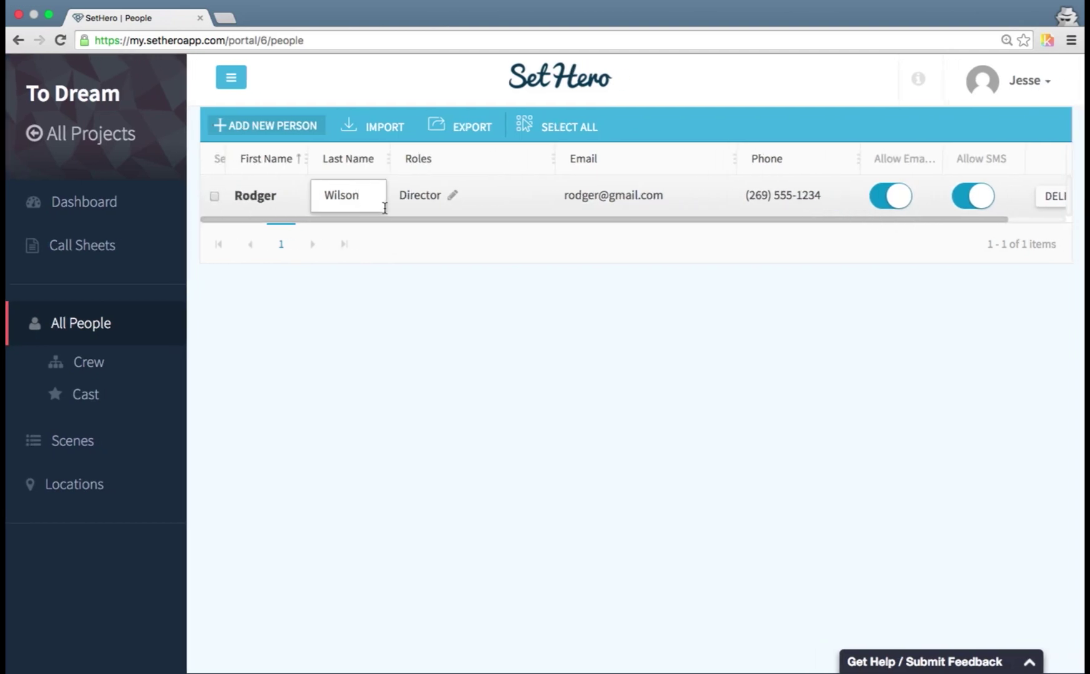
left_click(282, 200)
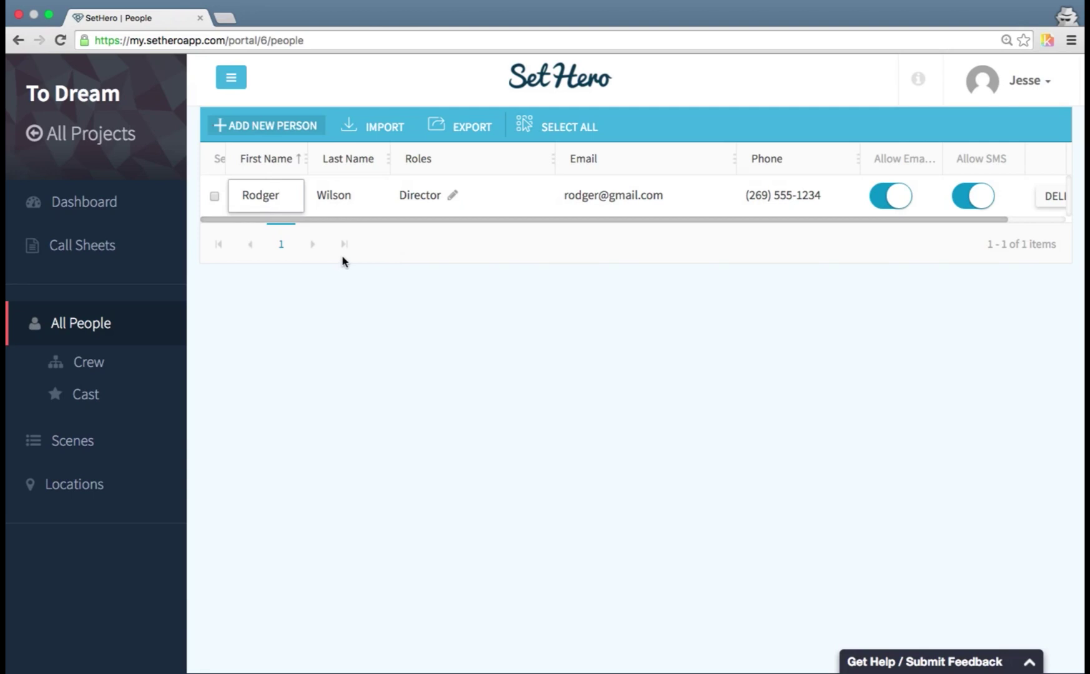
left_click(578, 198)
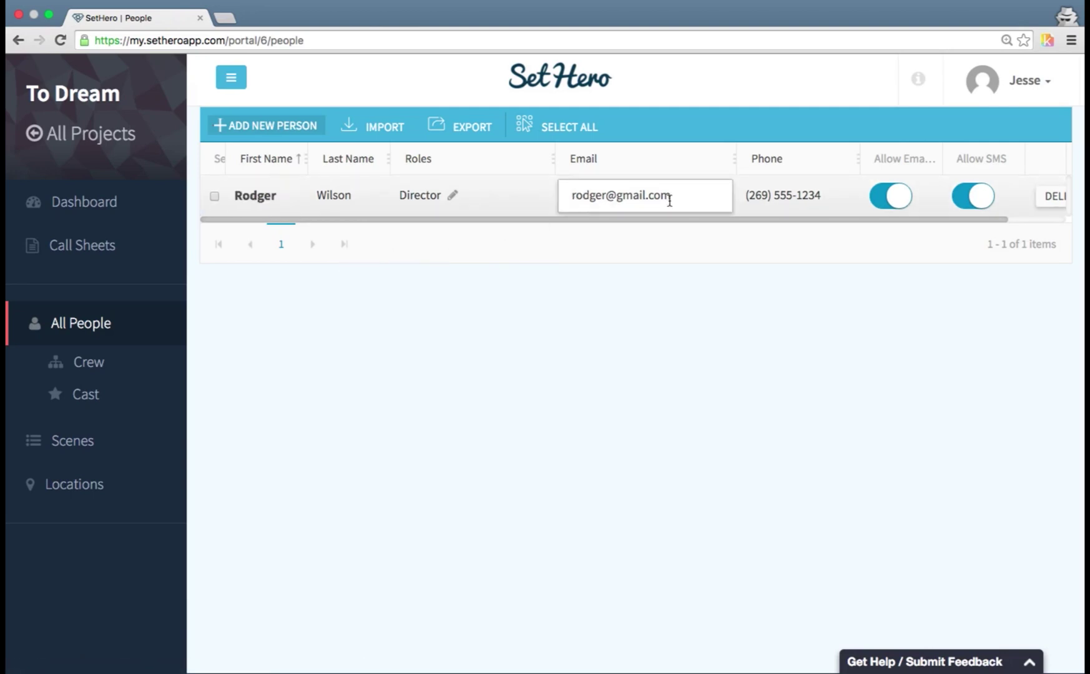
left_click(453, 199)
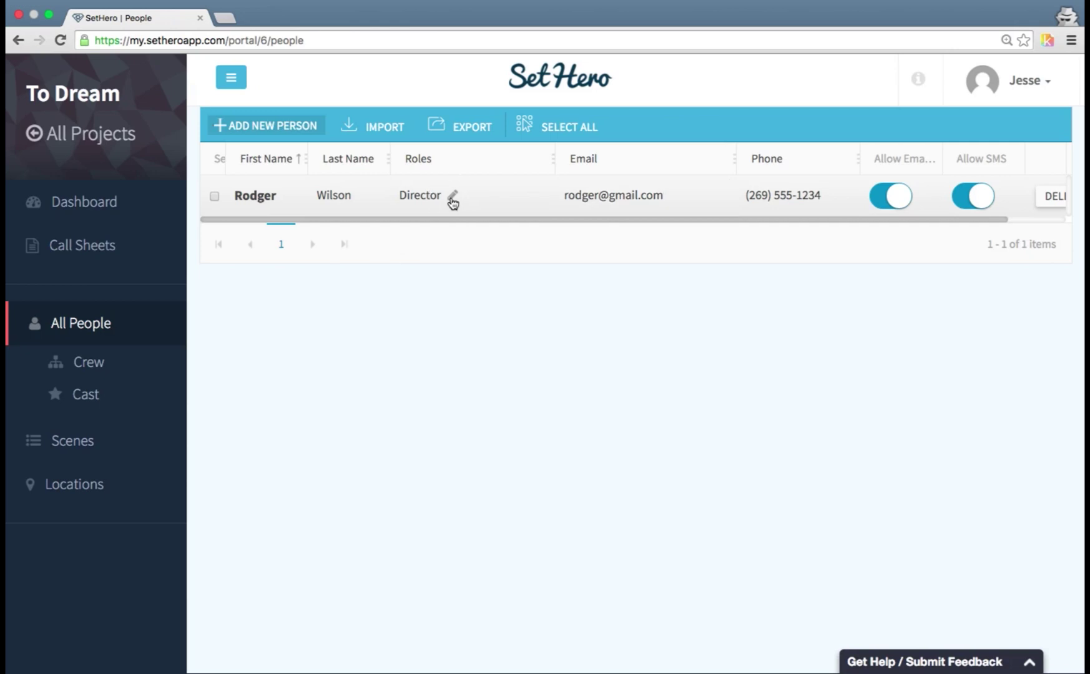
left_click(398, 198)
left_click(656, 542)
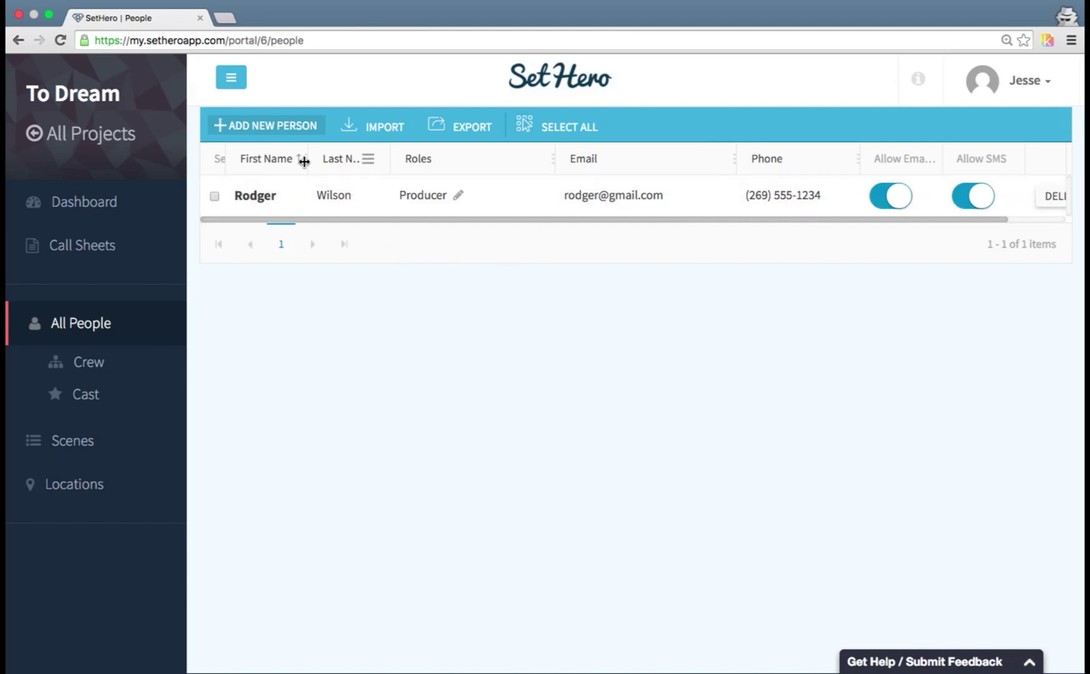
- Widen the First Name column, move it back before Last Name, and set its filter comparison
left_click_drag(305, 159, 273, 170)
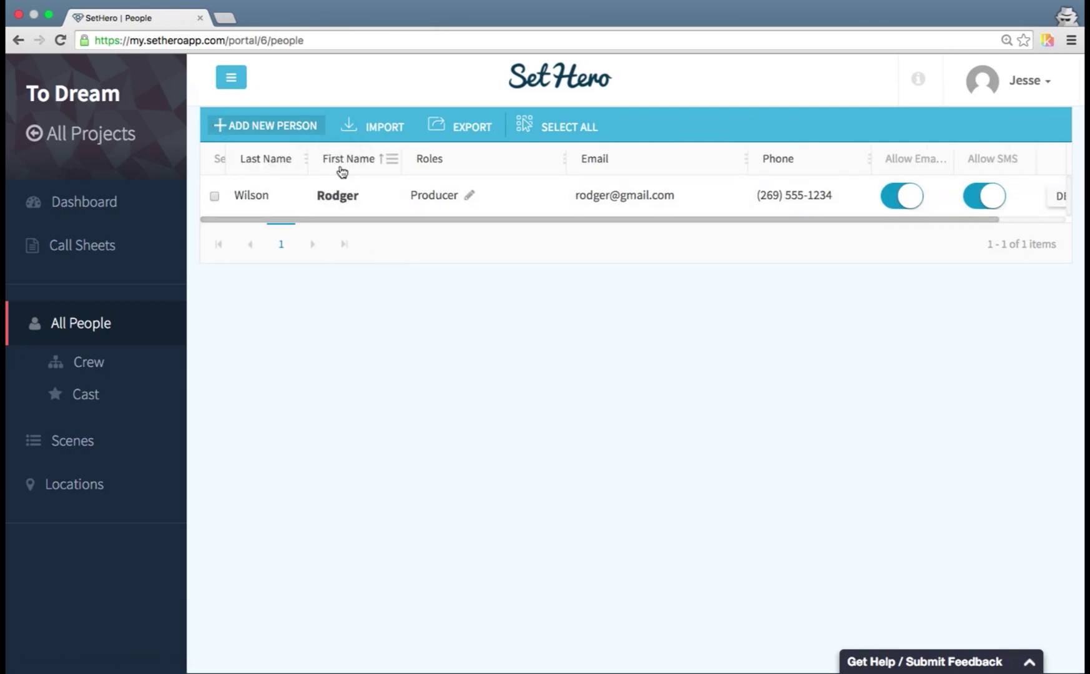
left_click_drag(340, 171, 260, 165)
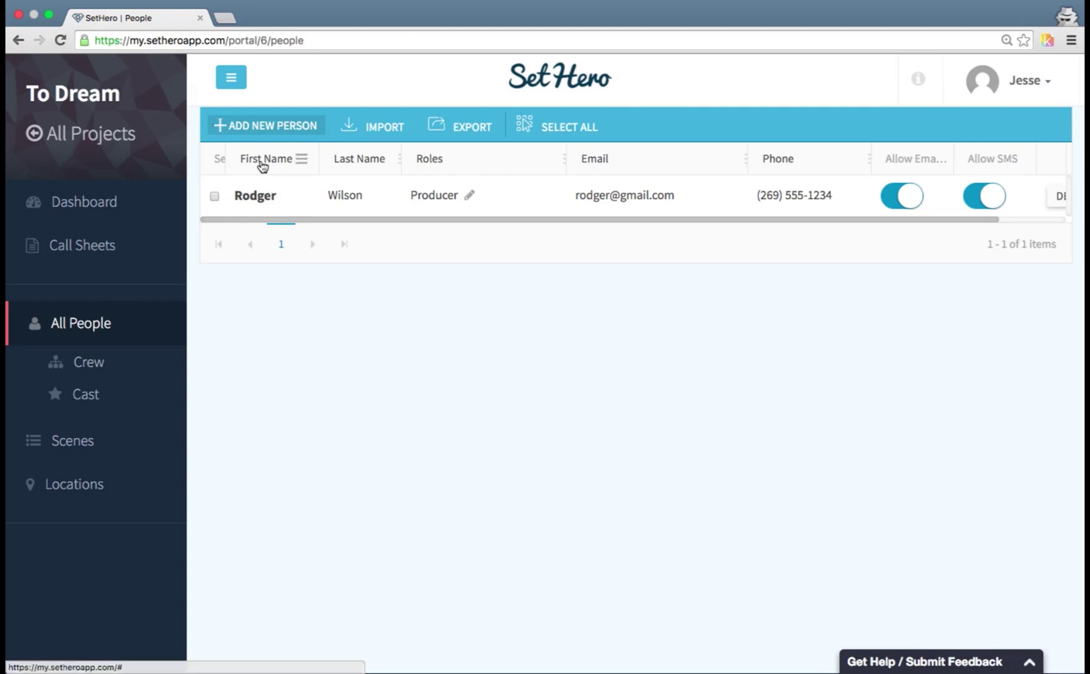
left_click(296, 162)
mouse_move(335, 316)
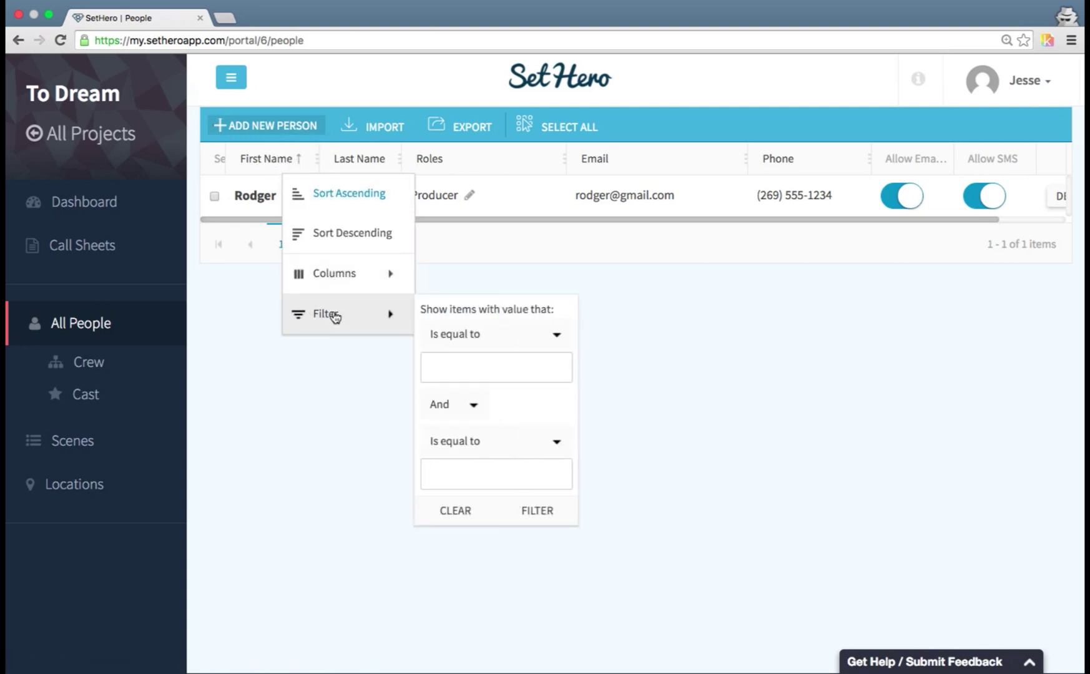
left_click(458, 342)
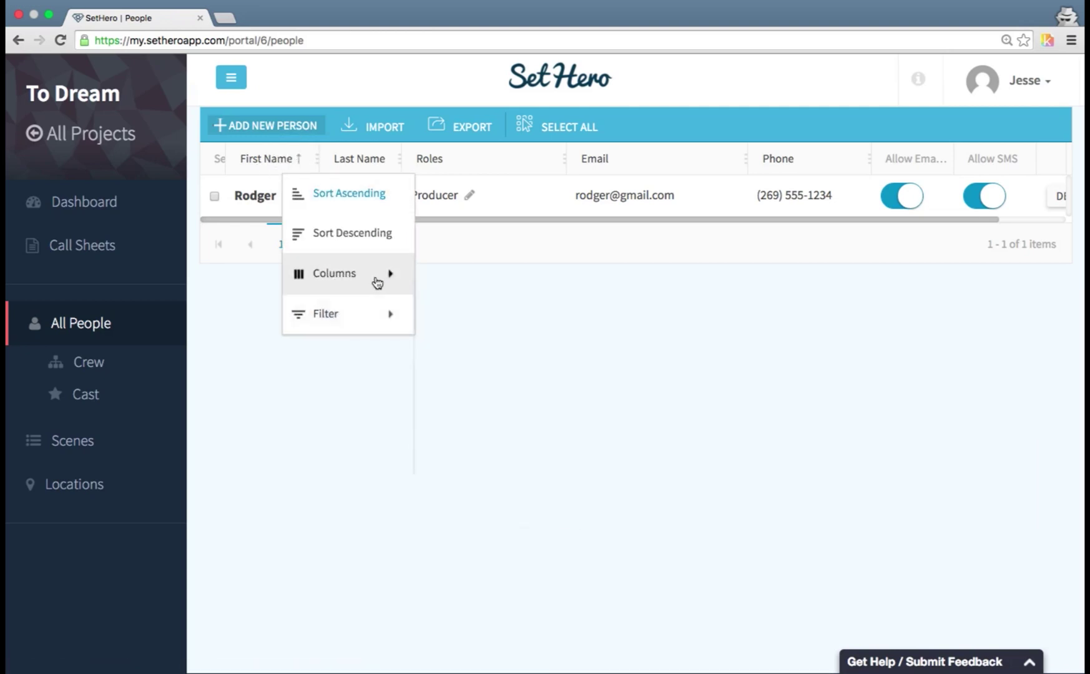
- Hide the Email, Phone, Allow Emails and Allow SMS columns, then show them all again
mouse_move(375, 267)
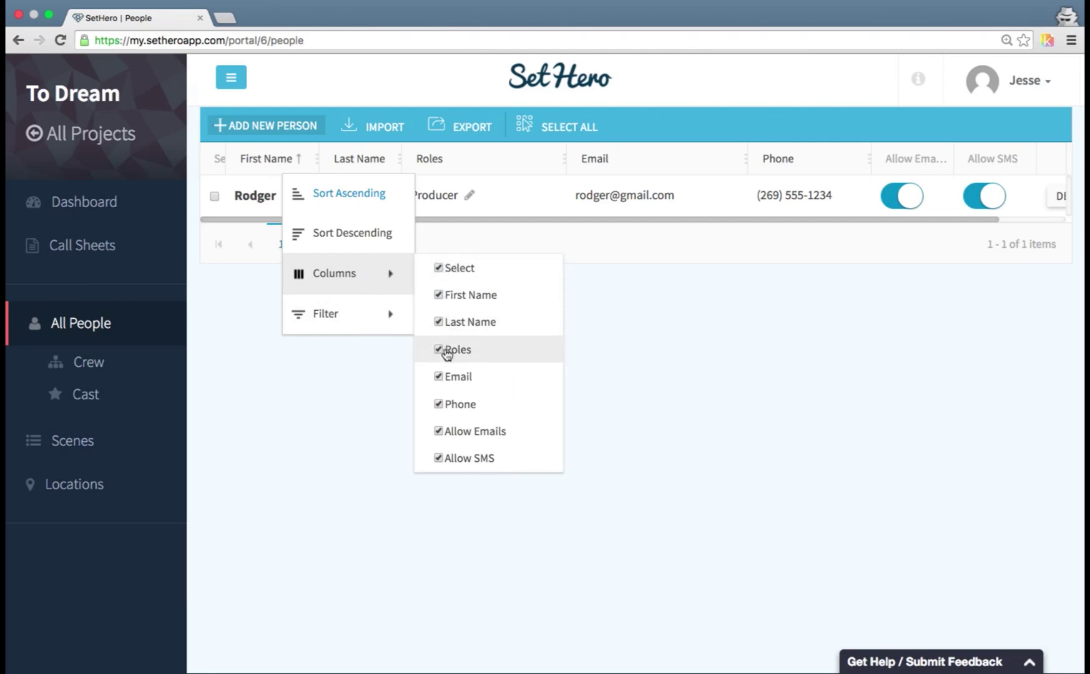
left_click(470, 431)
left_click(468, 456)
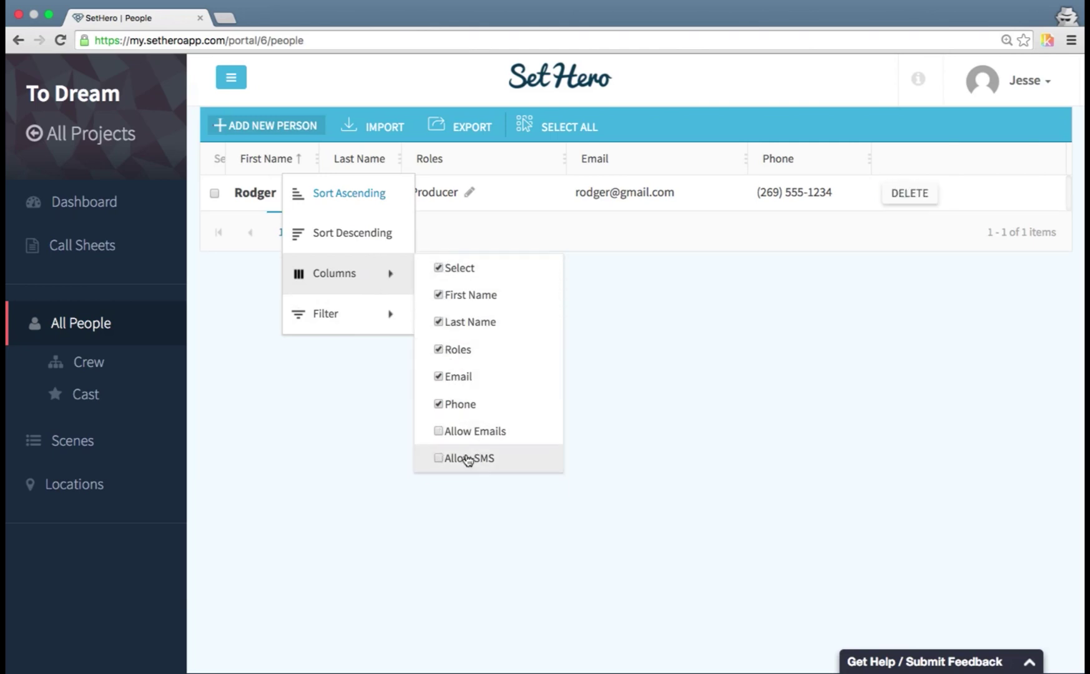
left_click(464, 412)
left_click(470, 379)
left_click(468, 377)
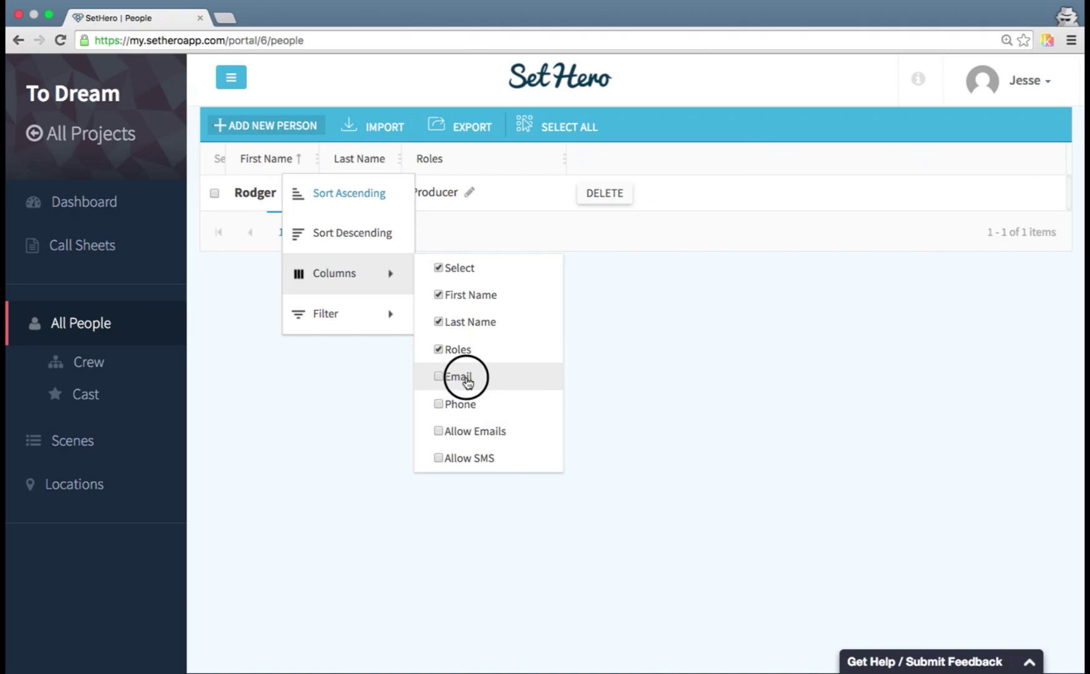
left_click(459, 404)
left_click(462, 431)
left_click(461, 461)
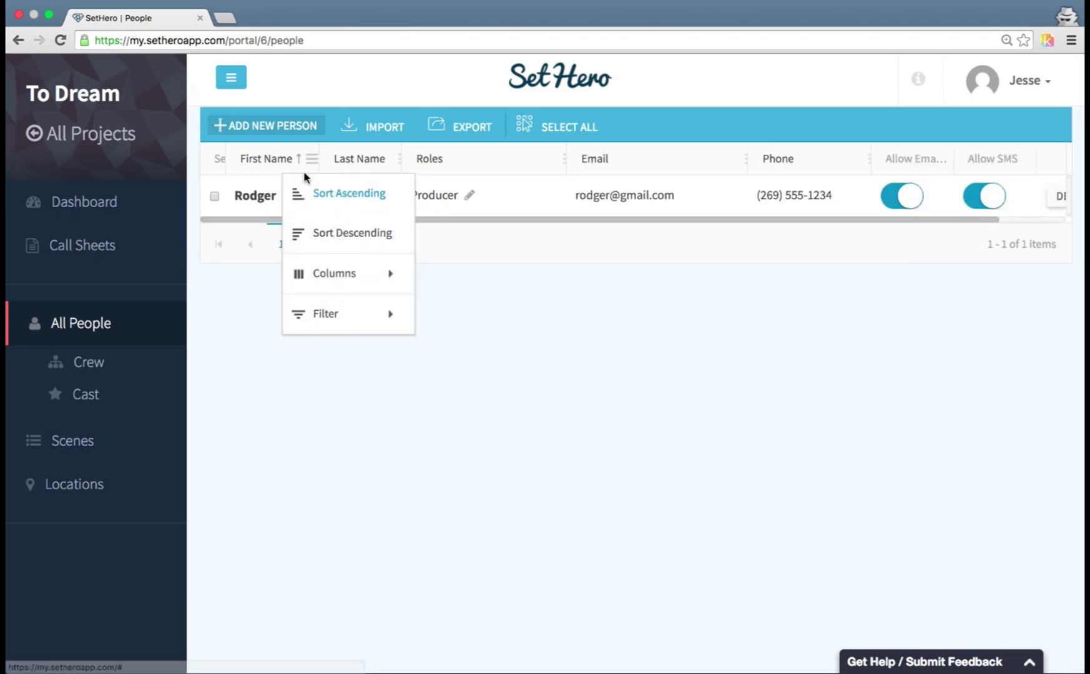
left_click(262, 295)
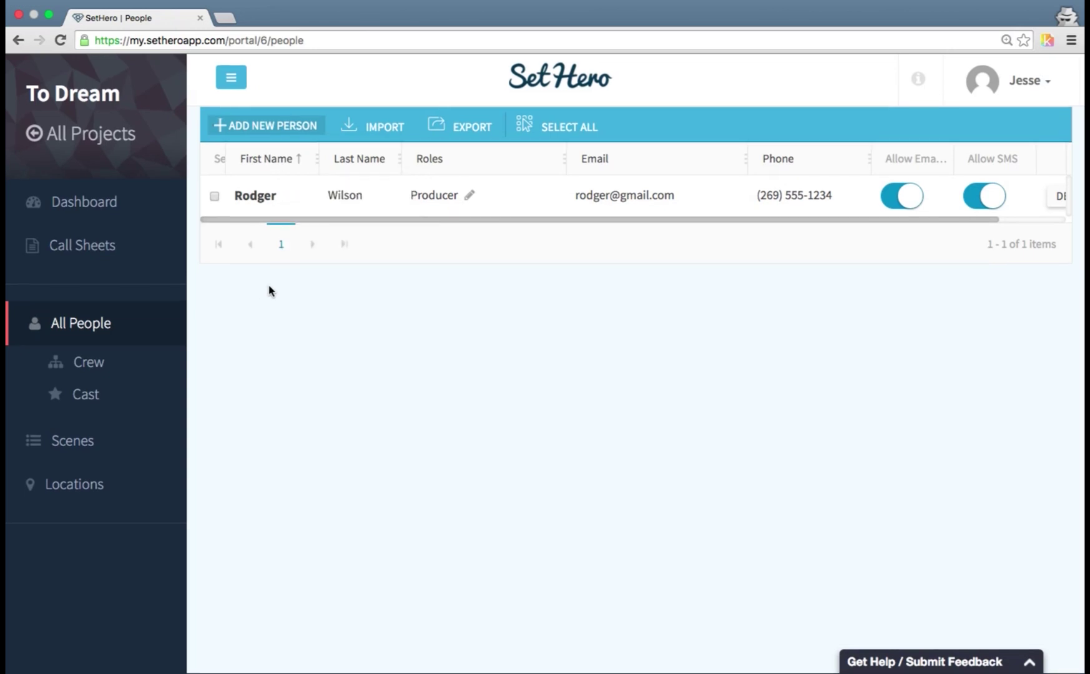
left_click(215, 196)
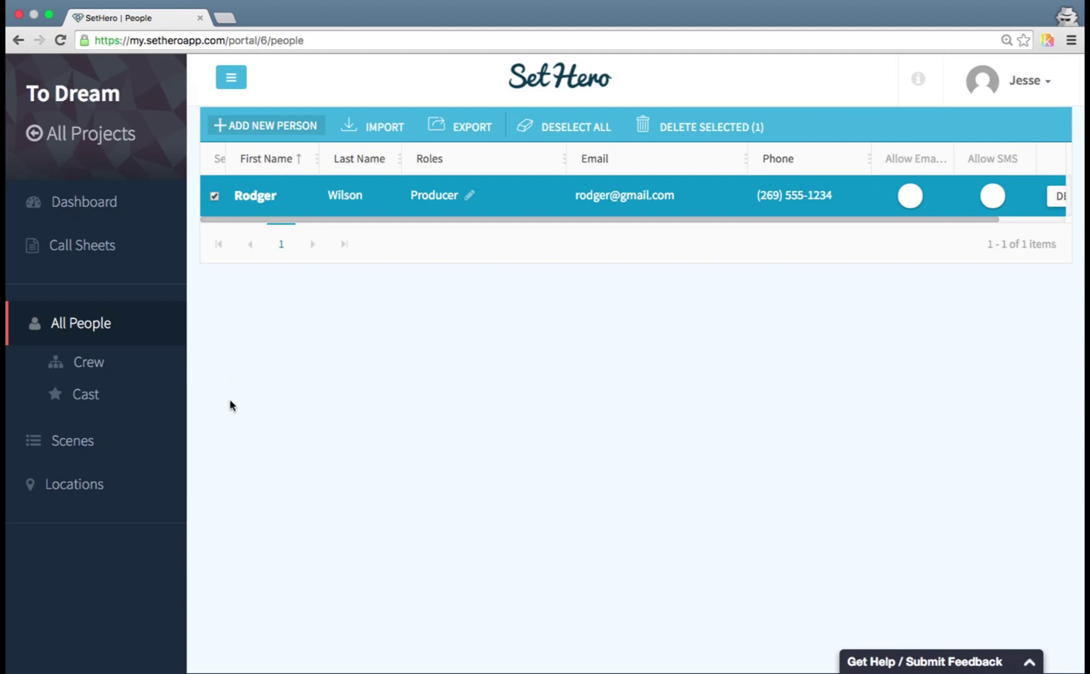
left_click(675, 145)
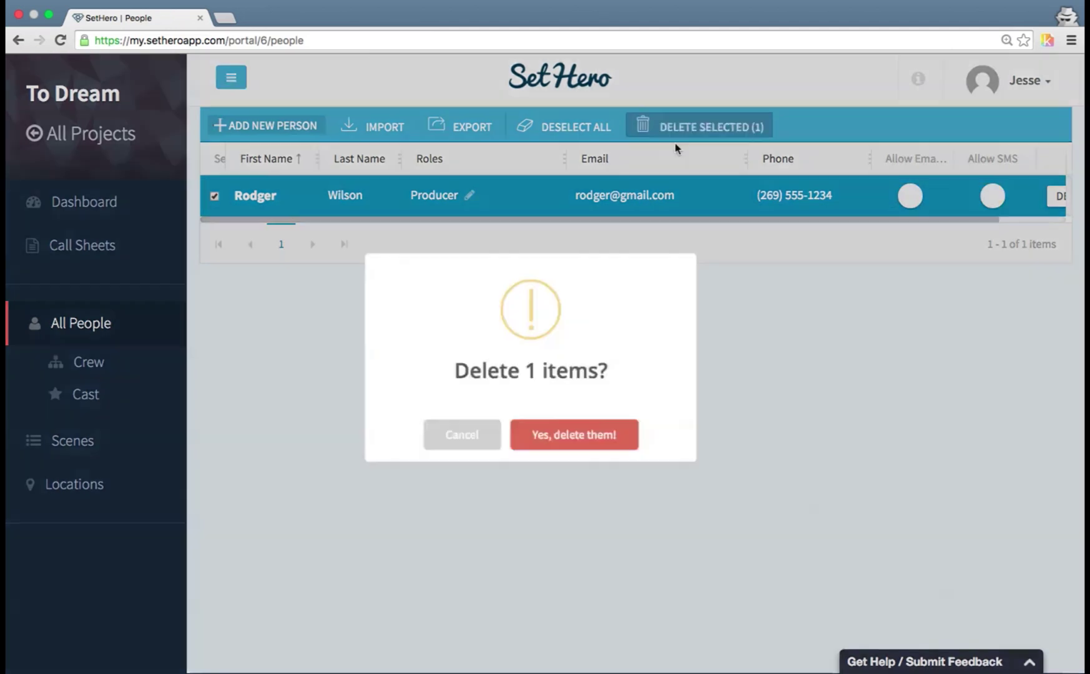
left_click(477, 443)
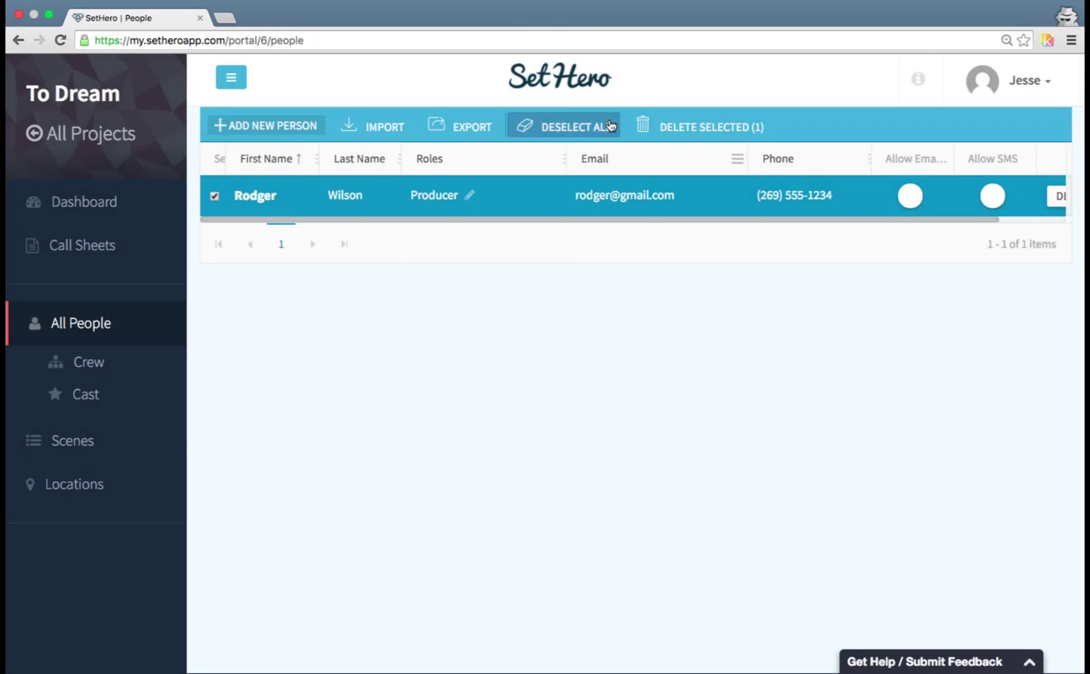
left_click(611, 126)
left_click(525, 337)
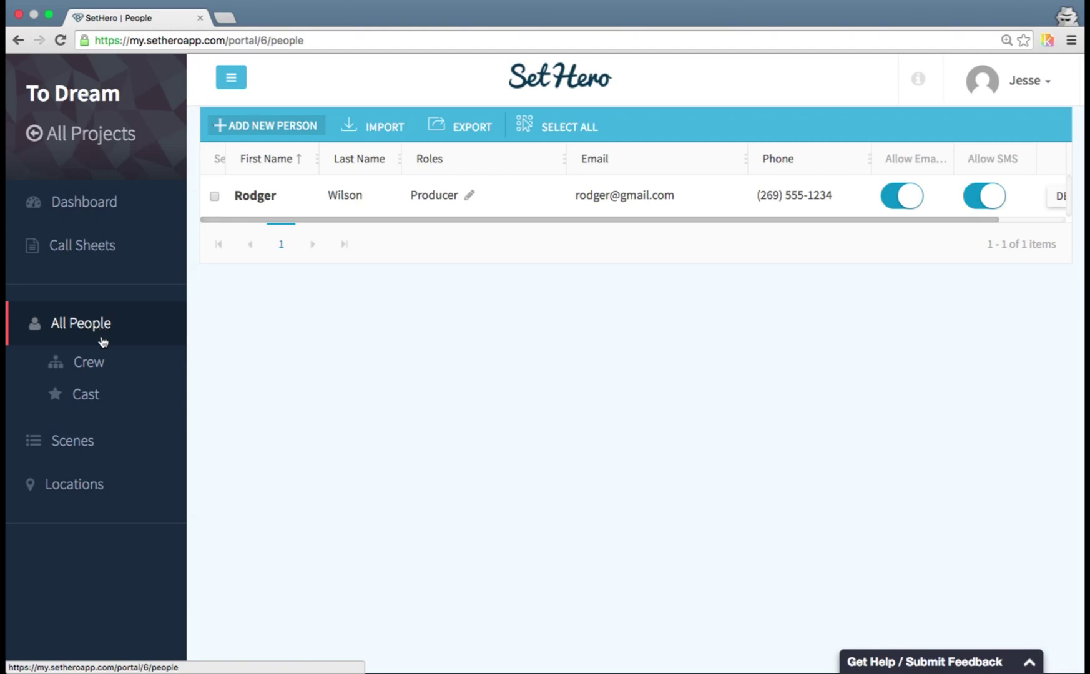
- Go to Scenes via Crew, discard a single-scene form, and start a spreadsheet scene import
left_click(113, 366)
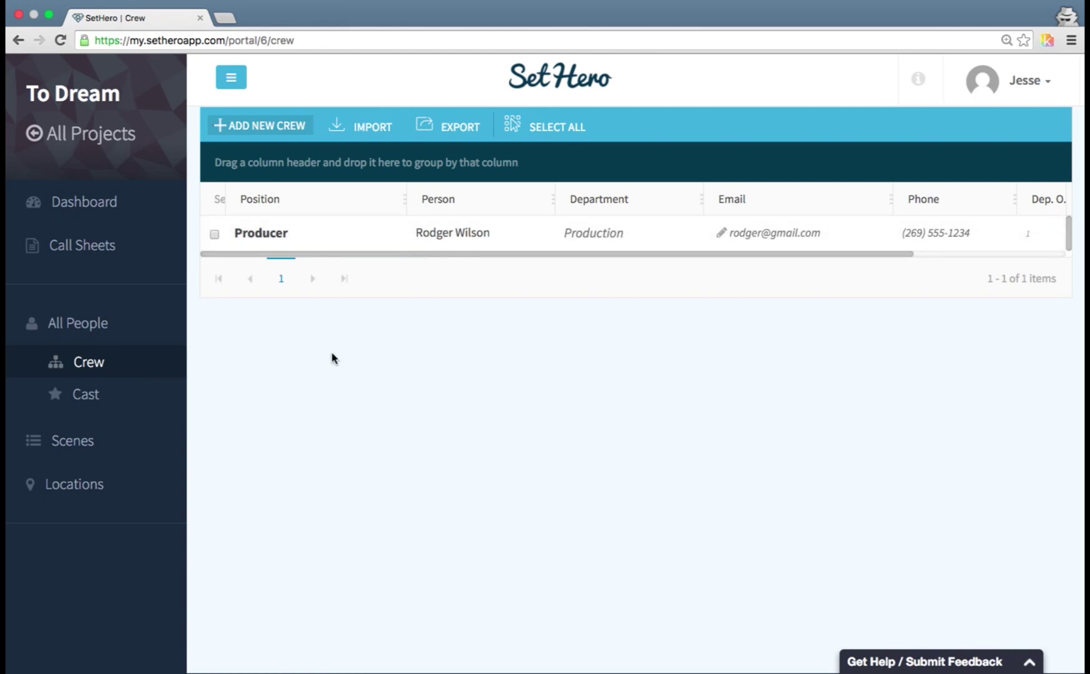
left_click(135, 438)
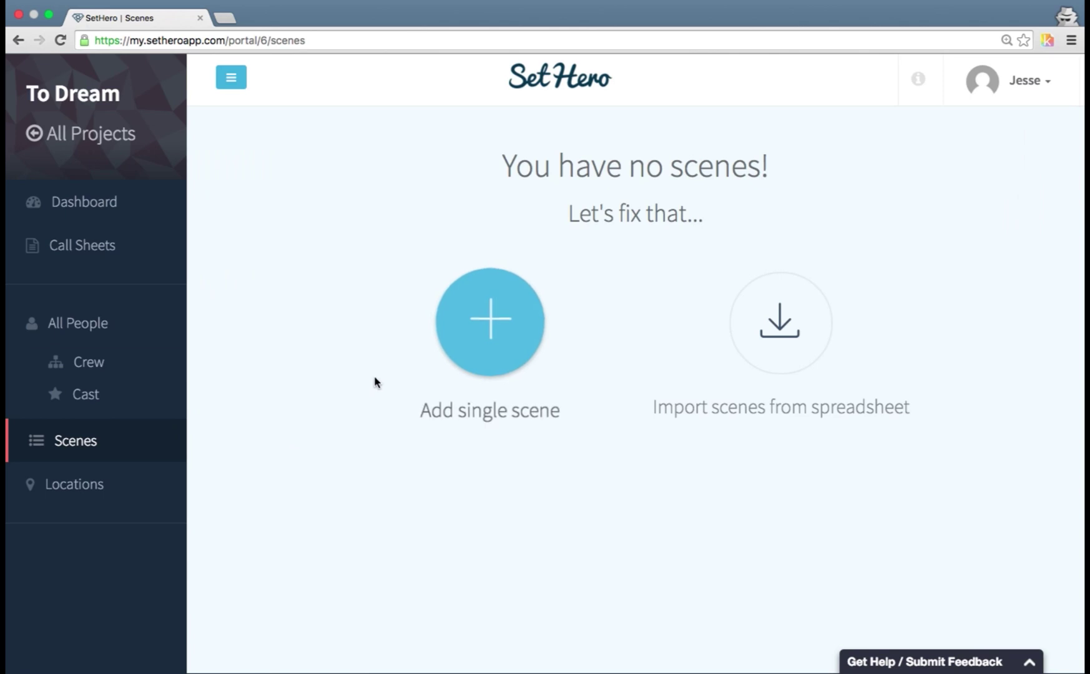
left_click(493, 315)
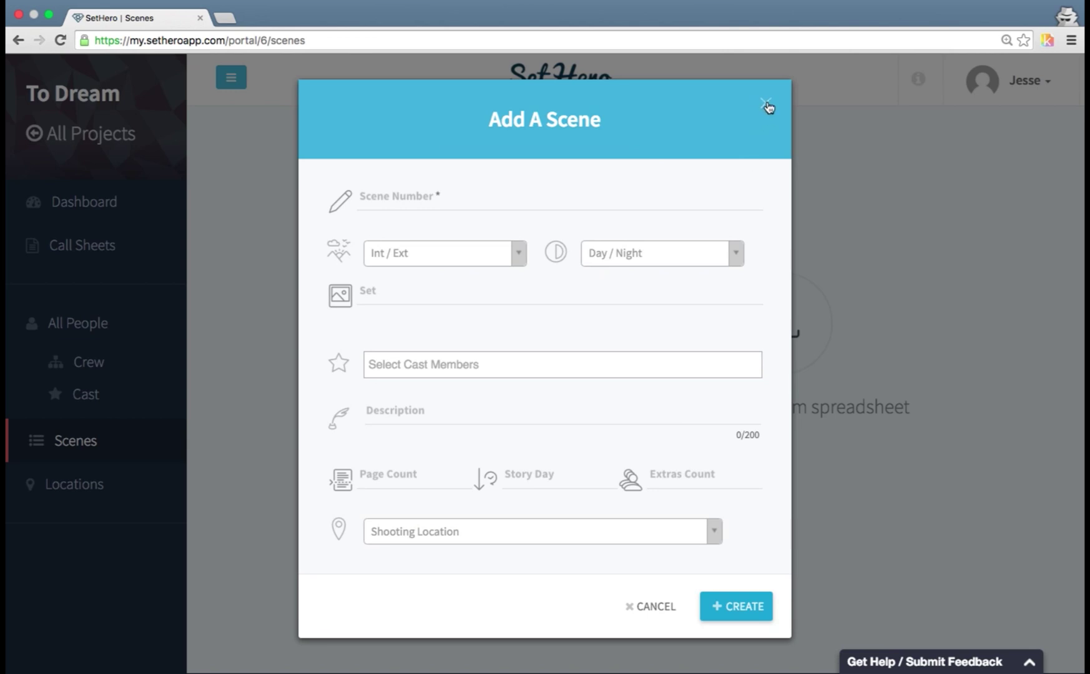
left_click(768, 106)
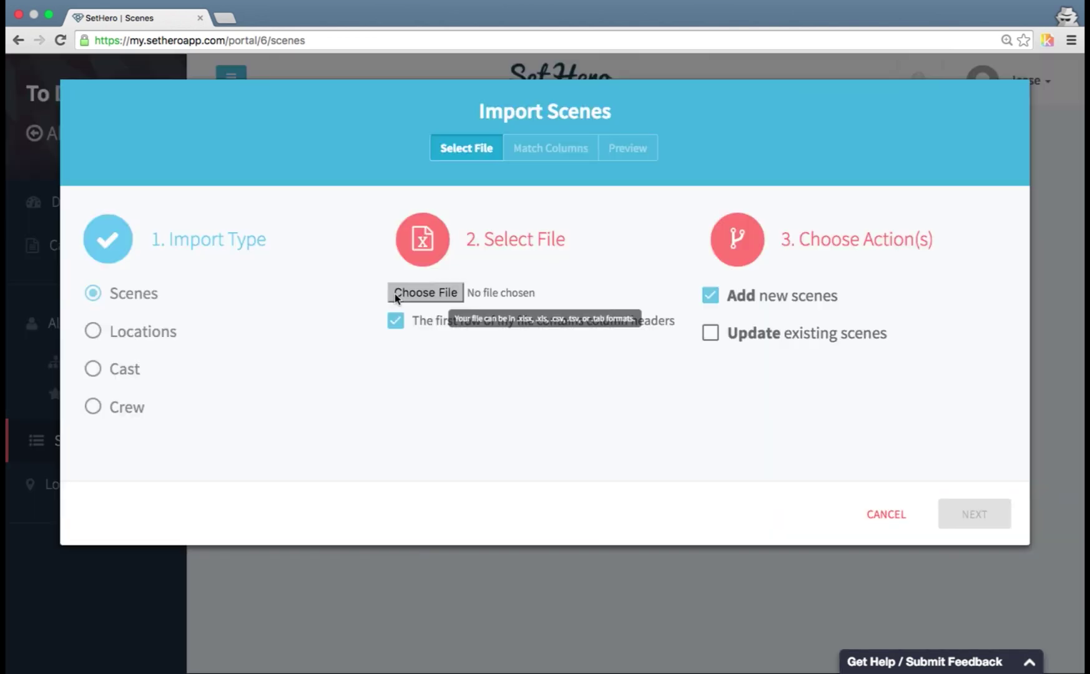
left_click(395, 294)
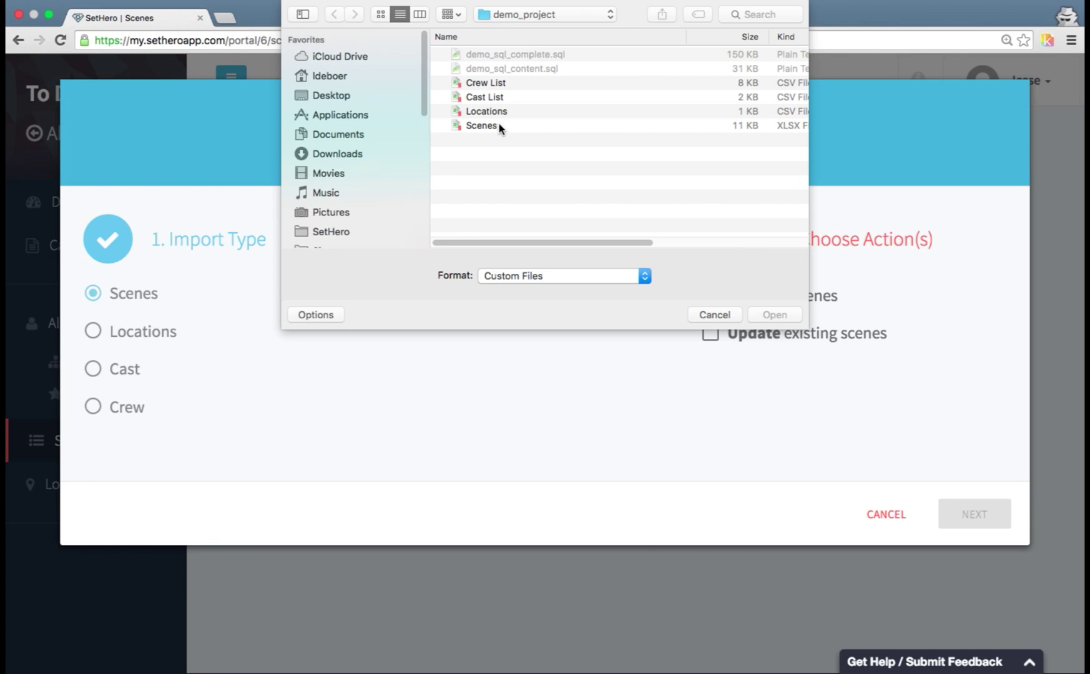
- Choose Scenes.xlsx from the demo_project folder and continue to column matching
left_click(500, 128)
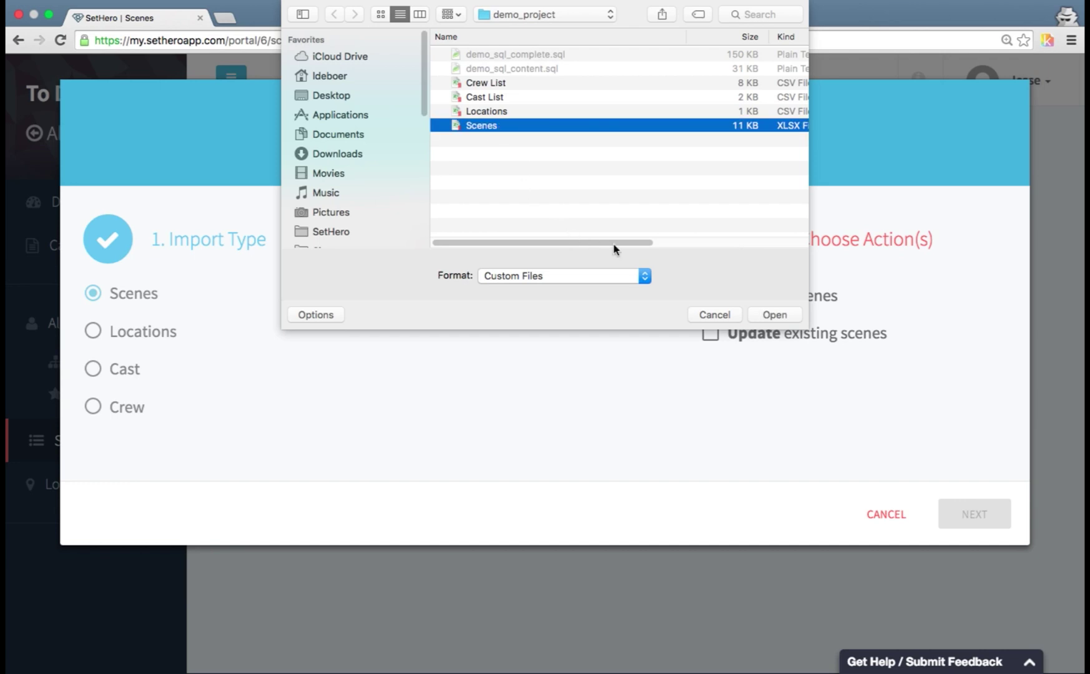
left_click(774, 315)
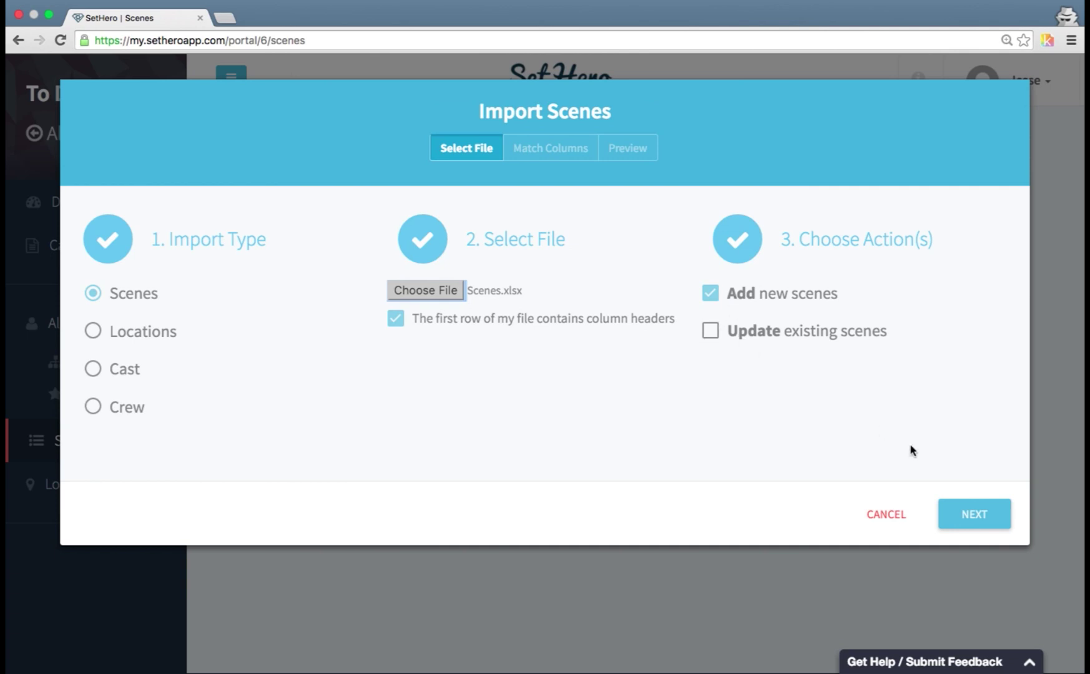
left_click(993, 519)
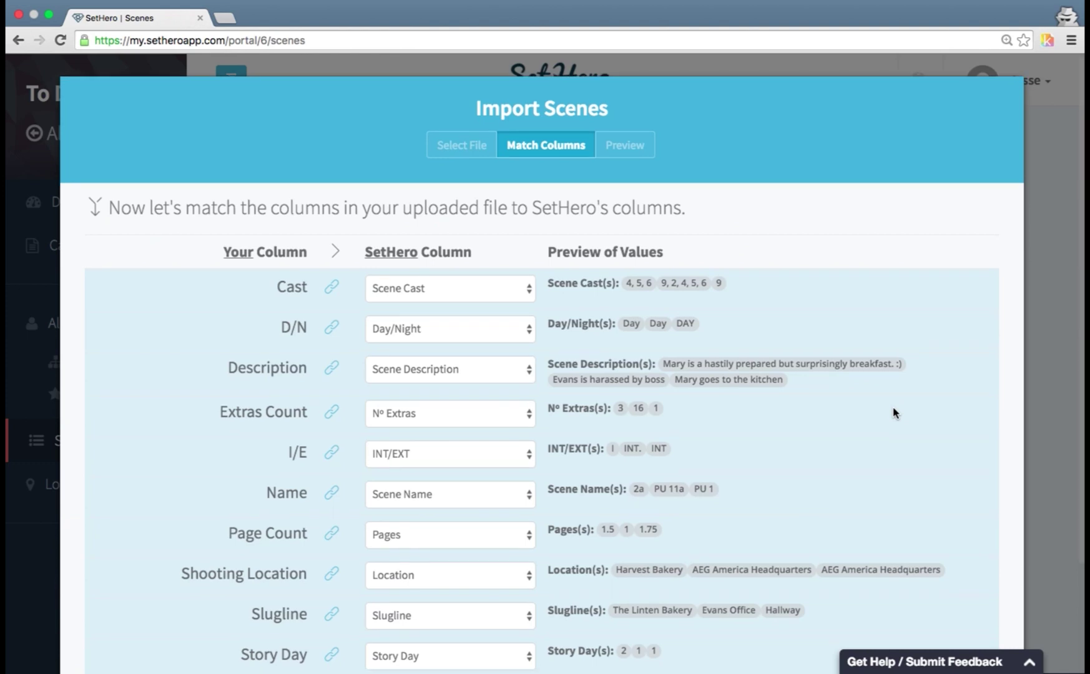
- Review the ten column matches, try '< Don't import me >' on Slugline and Shooting Location, then proceed
scroll(893, 412, "down", 3)
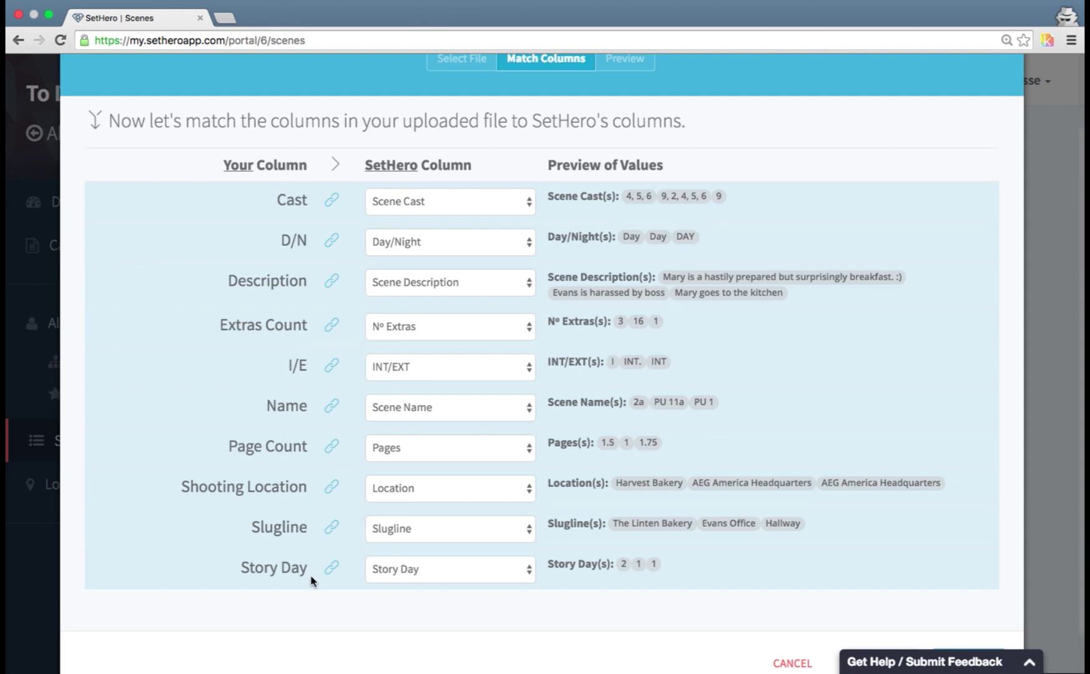
left_click_drag(279, 199, 288, 532)
left_click(290, 564)
scroll(293, 563, "down", 1)
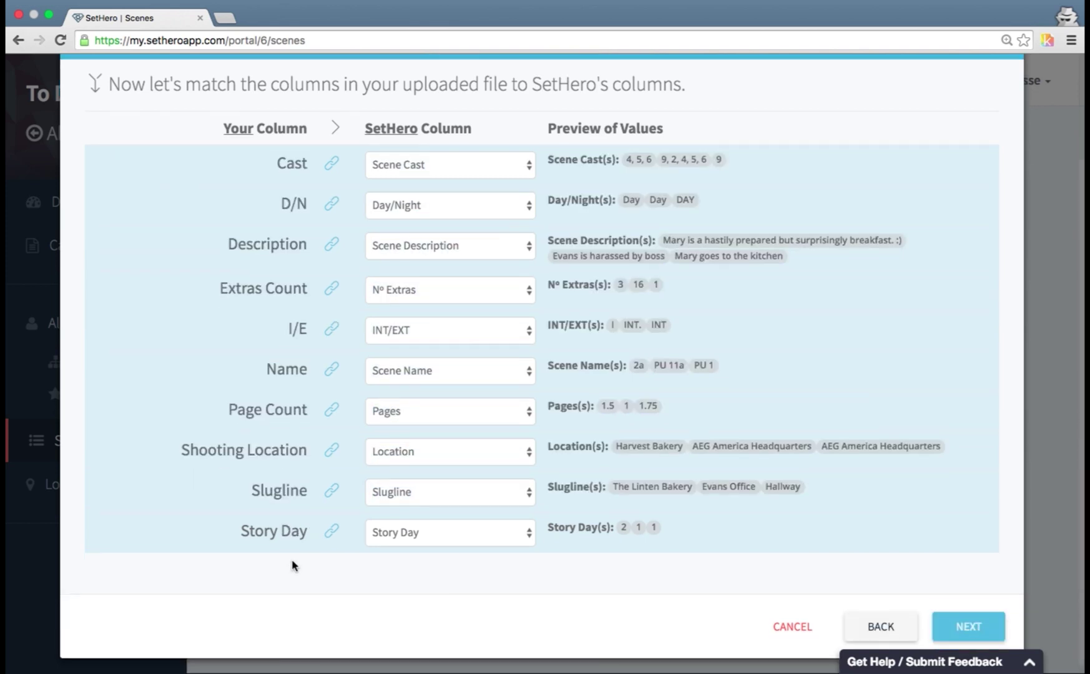
left_click(391, 498)
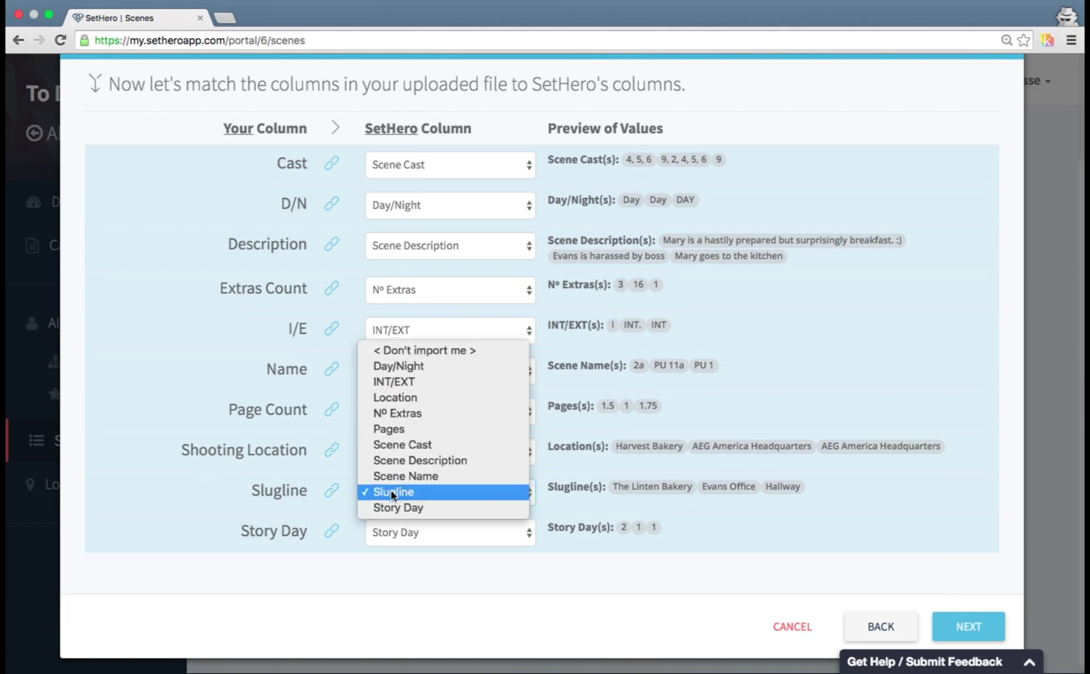
left_click(329, 515)
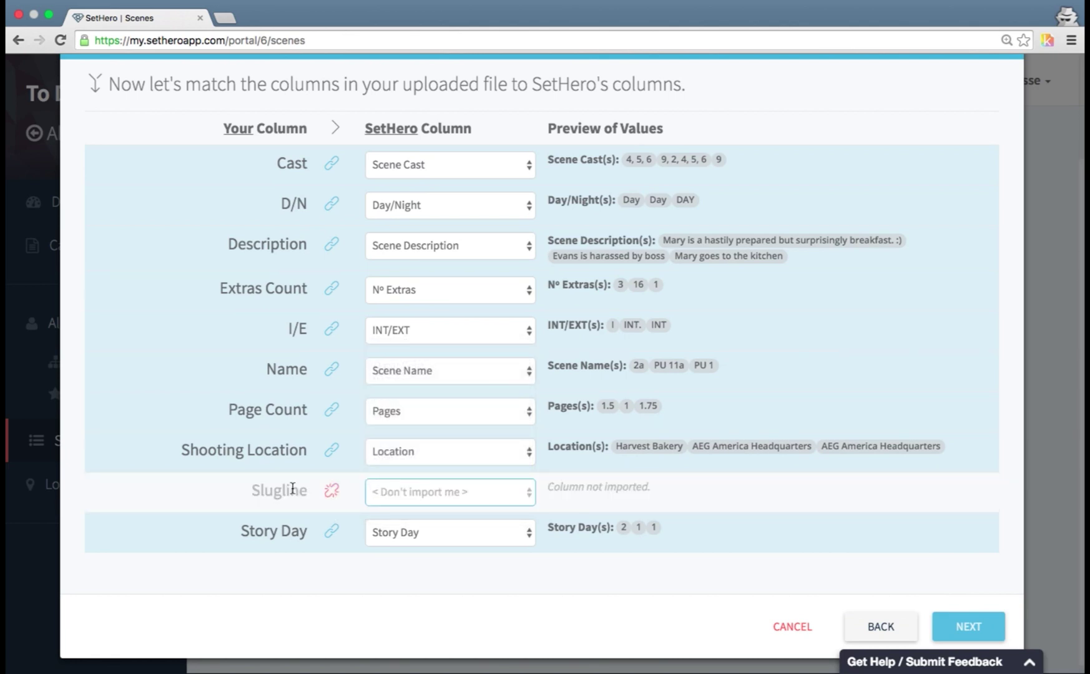
left_click(370, 459)
left_click(406, 408)
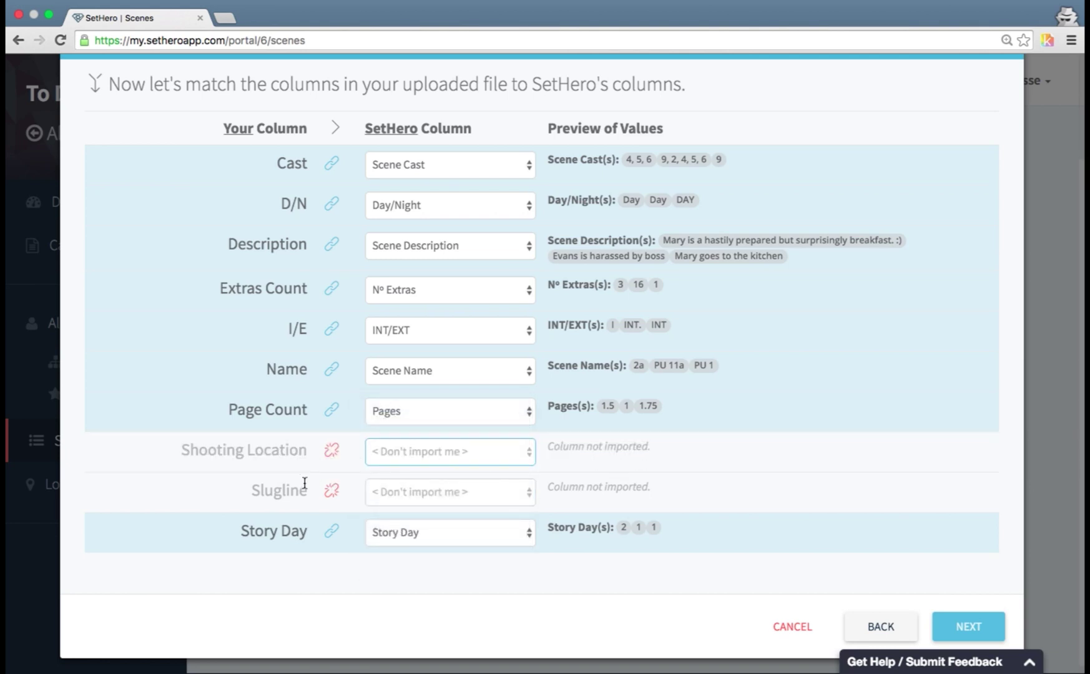
left_click(397, 463)
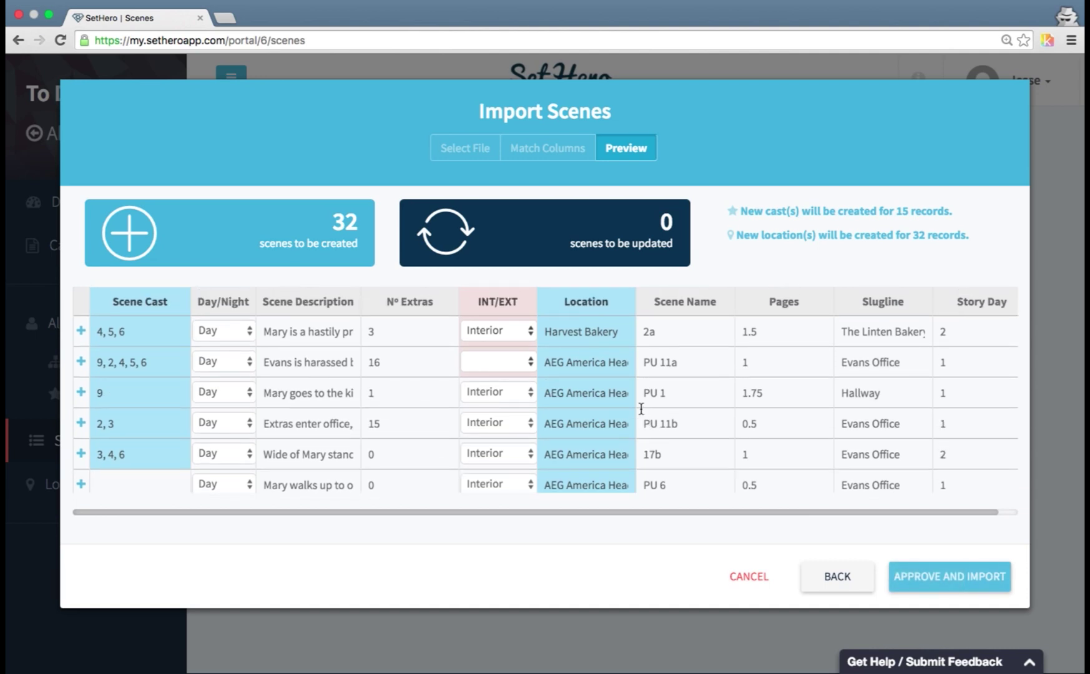
- Review the preview: 32 scenes to create, 0 to update, new cast and locations flagged
scroll(641, 409, "down", 5)
scroll(641, 409, "up", 5)
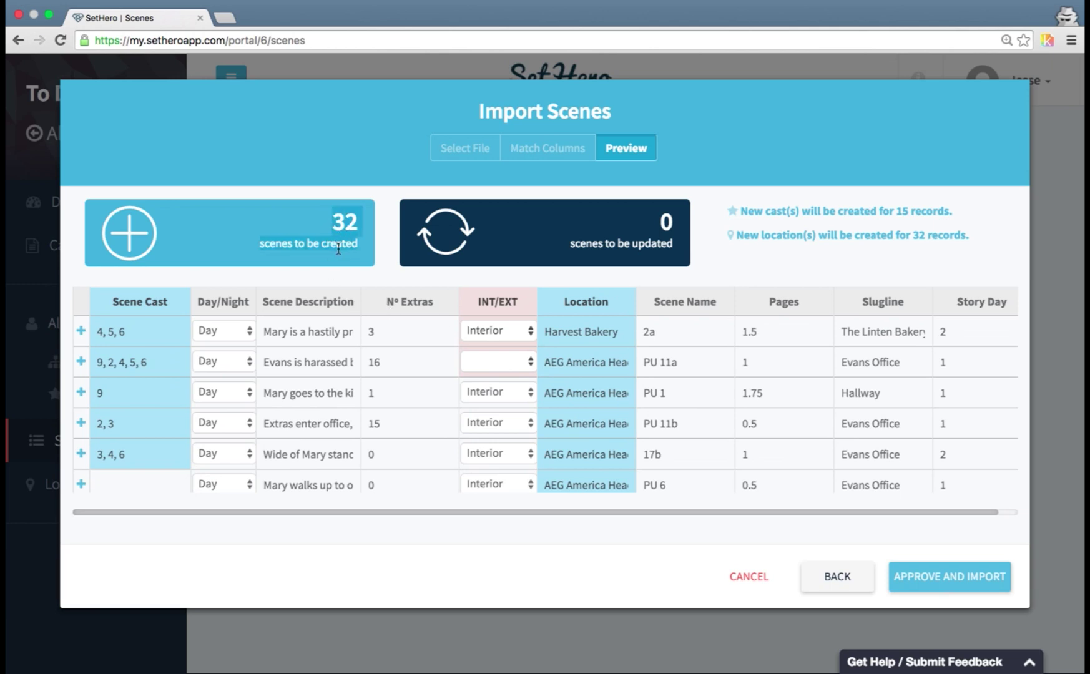
double_click(649, 243)
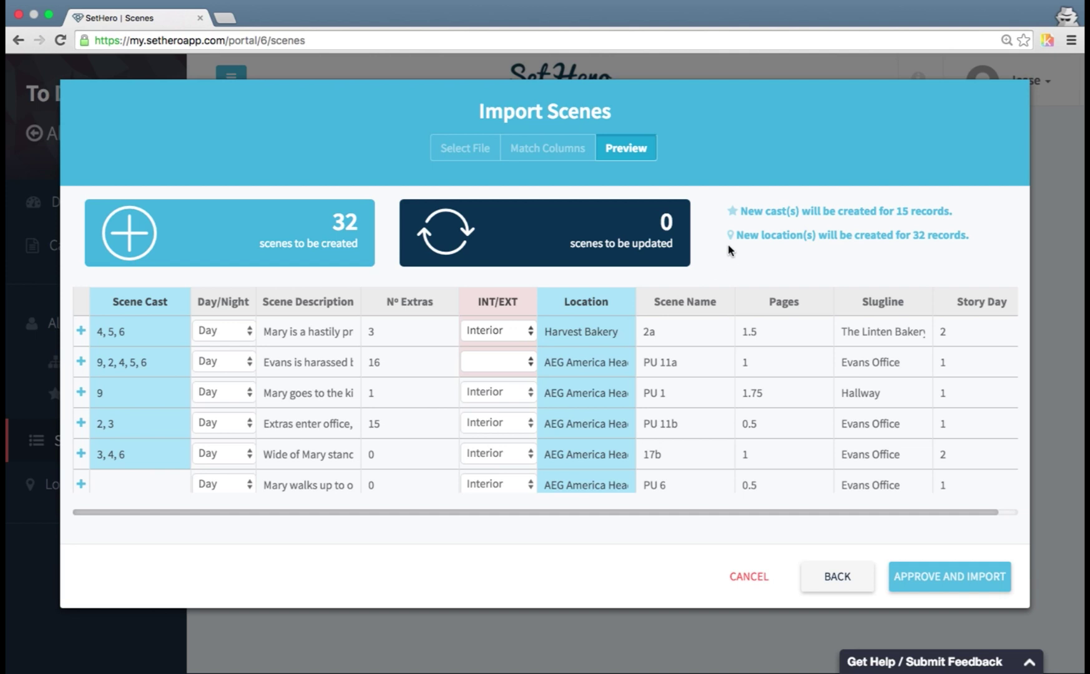
left_click_drag(752, 213, 845, 211)
left_click(787, 214)
left_click_drag(783, 234, 919, 236)
left_click(915, 245)
left_click(607, 332)
scroll(603, 340, "down", 5)
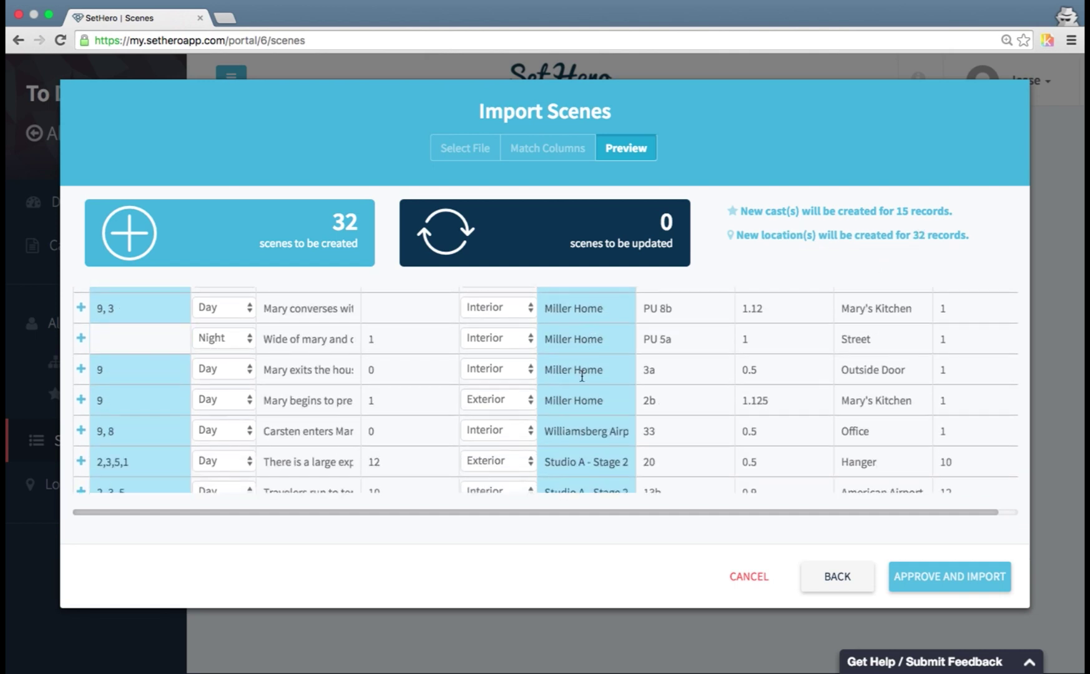
scroll(572, 409, "up", 6)
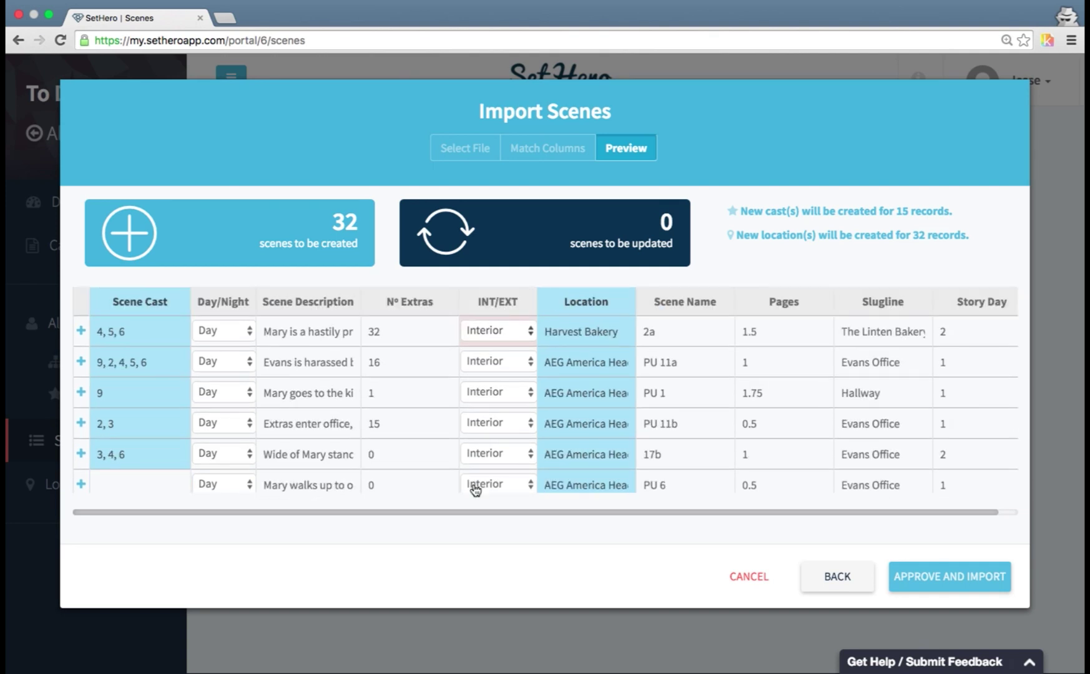
- Change scene PU 11a's extras to 16f to trigger the error, then correct it to 16
left_click(392, 367)
type("f")
left_click(407, 412)
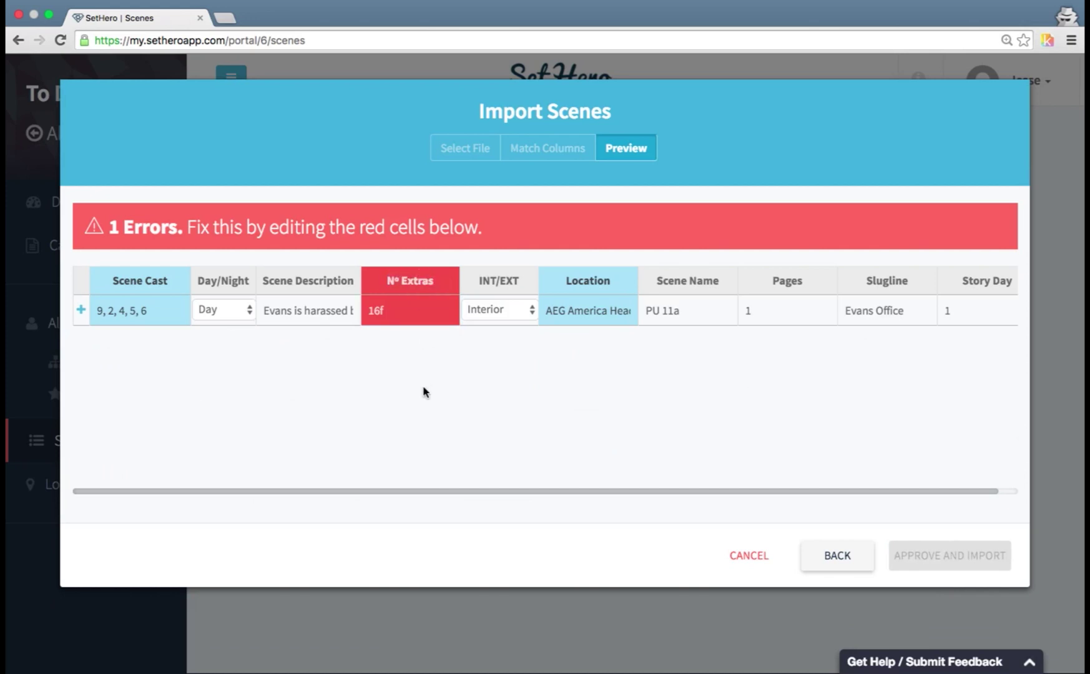
left_click_drag(117, 228, 414, 231)
mouse_move(386, 304)
left_click(400, 307)
left_click(231, 230)
scroll(665, 402, "down", 15)
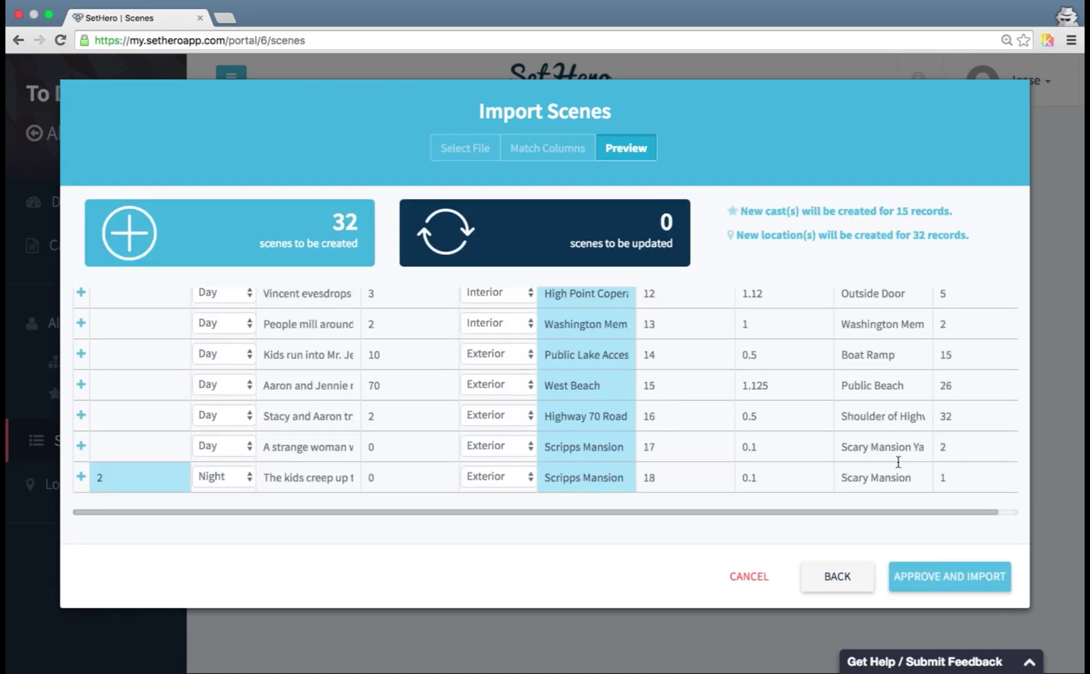
scroll(933, 473, "right", 2)
scroll(933, 473, "up", 5)
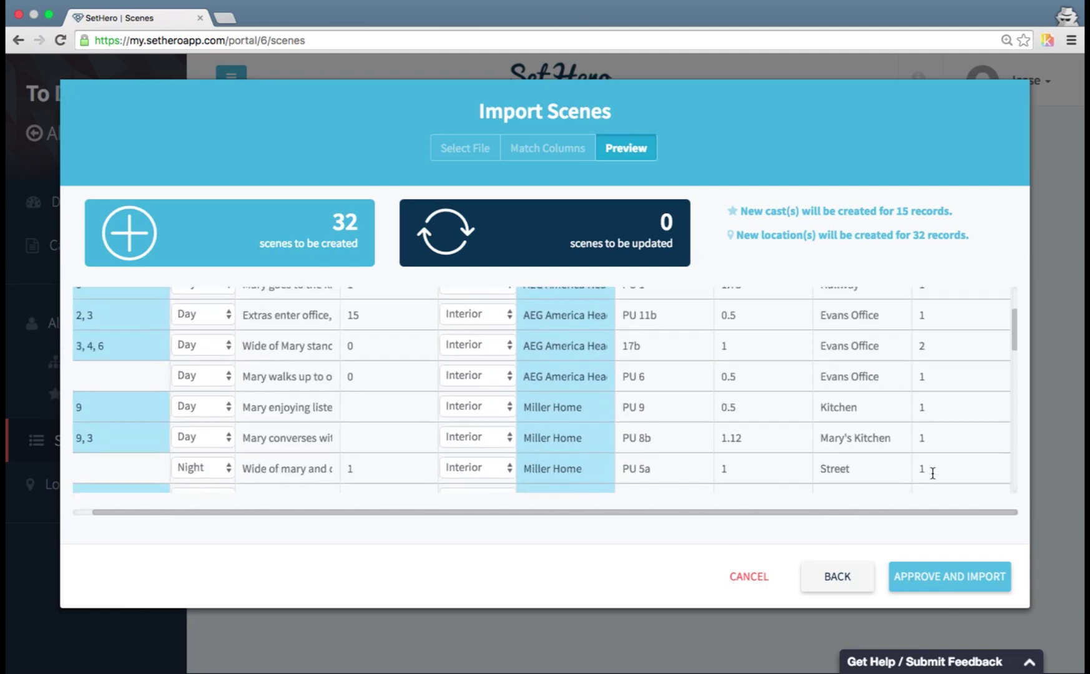
- Approve the scene import, confirming creation of the new cast and location records
left_click(944, 592)
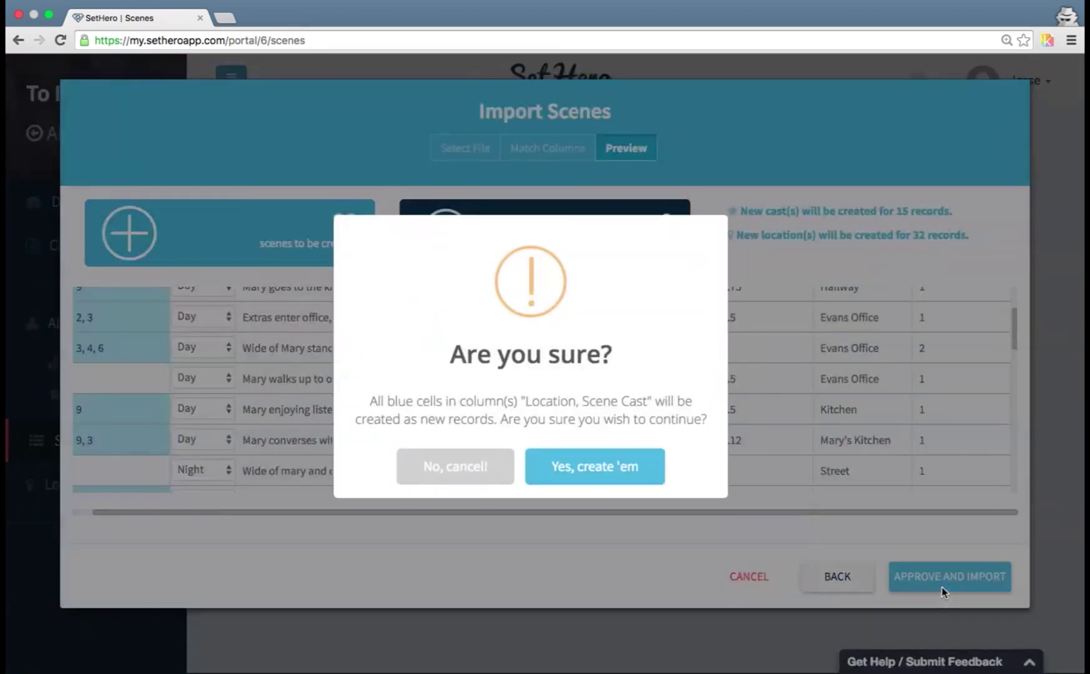
double_click(551, 403)
left_click_drag(556, 404, 621, 414)
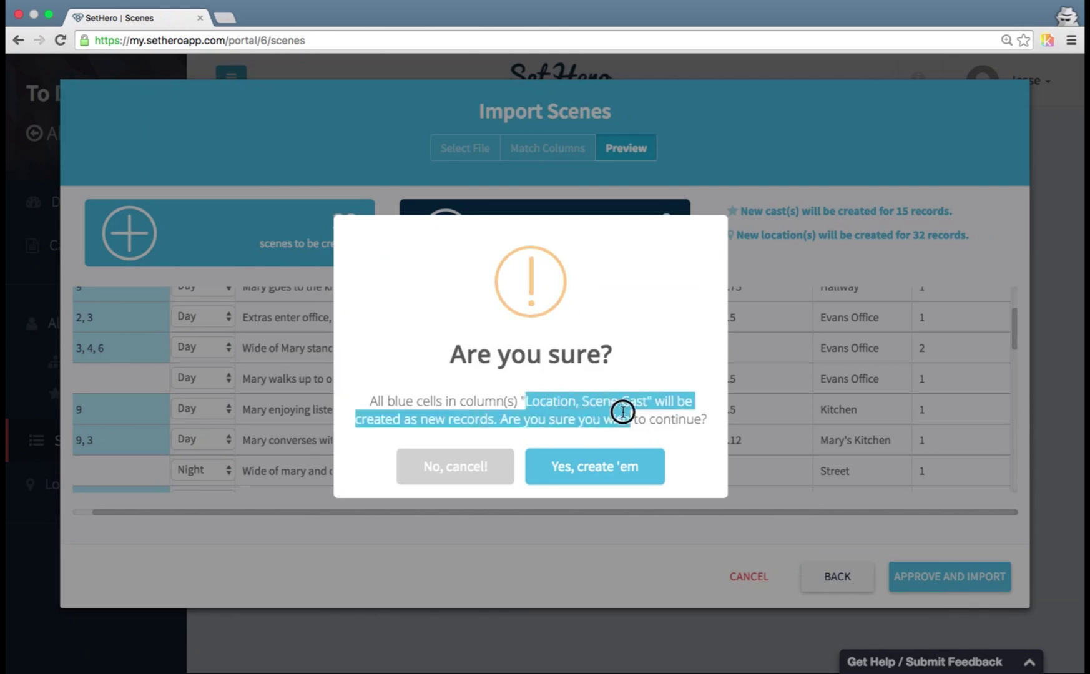
left_click(628, 419)
left_click(625, 466)
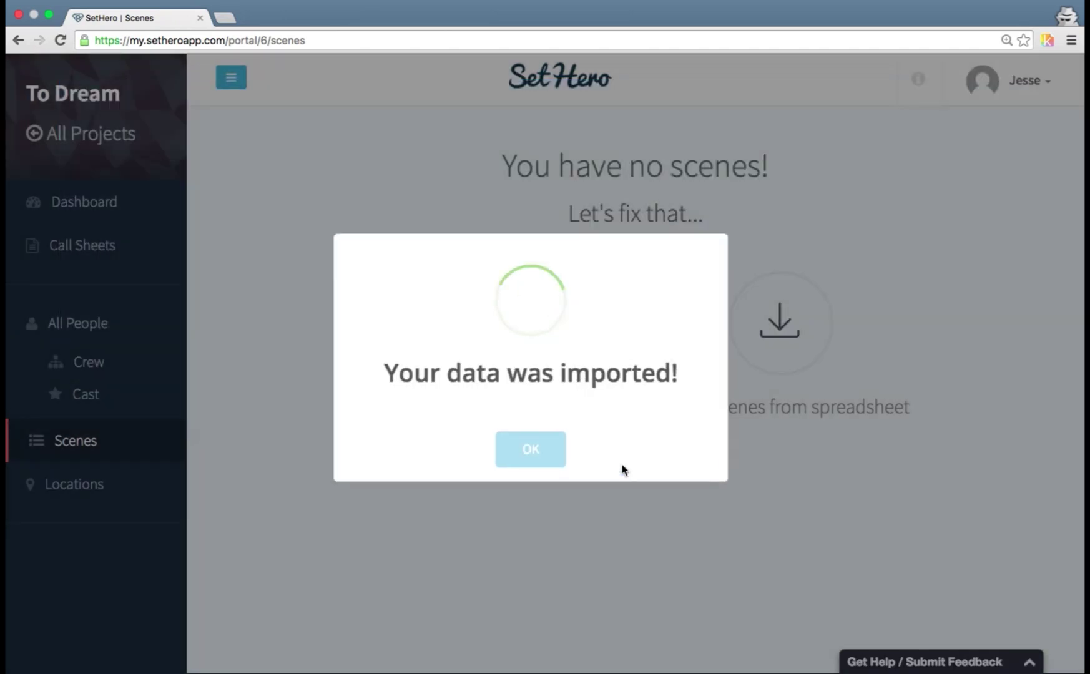
left_click(545, 464)
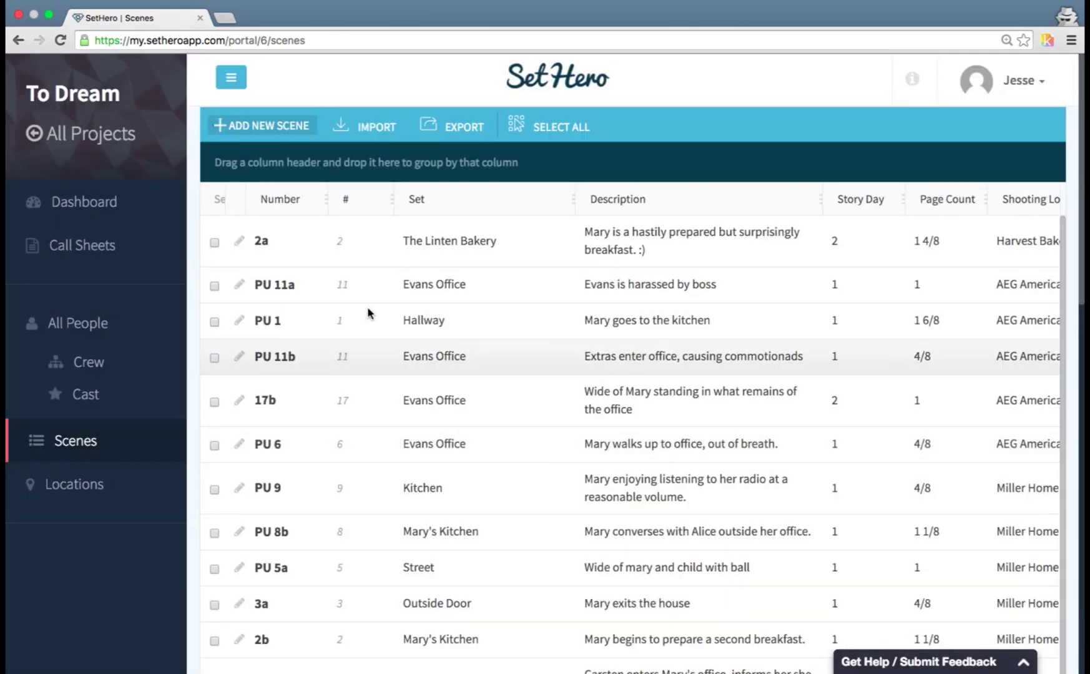
- Browse the imported Scenes list and start editing scene PU 11a's description
scroll(440, 314, "down", 4)
scroll(440, 319, "right", 8)
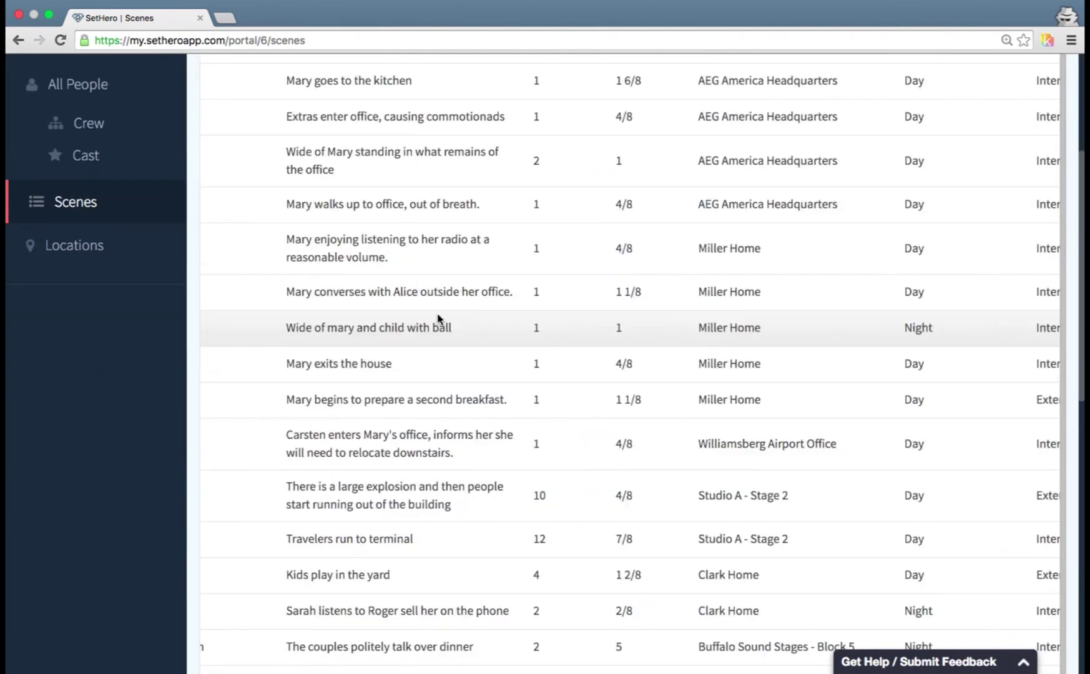
scroll(437, 321, "left", 8)
scroll(438, 319, "up", 4)
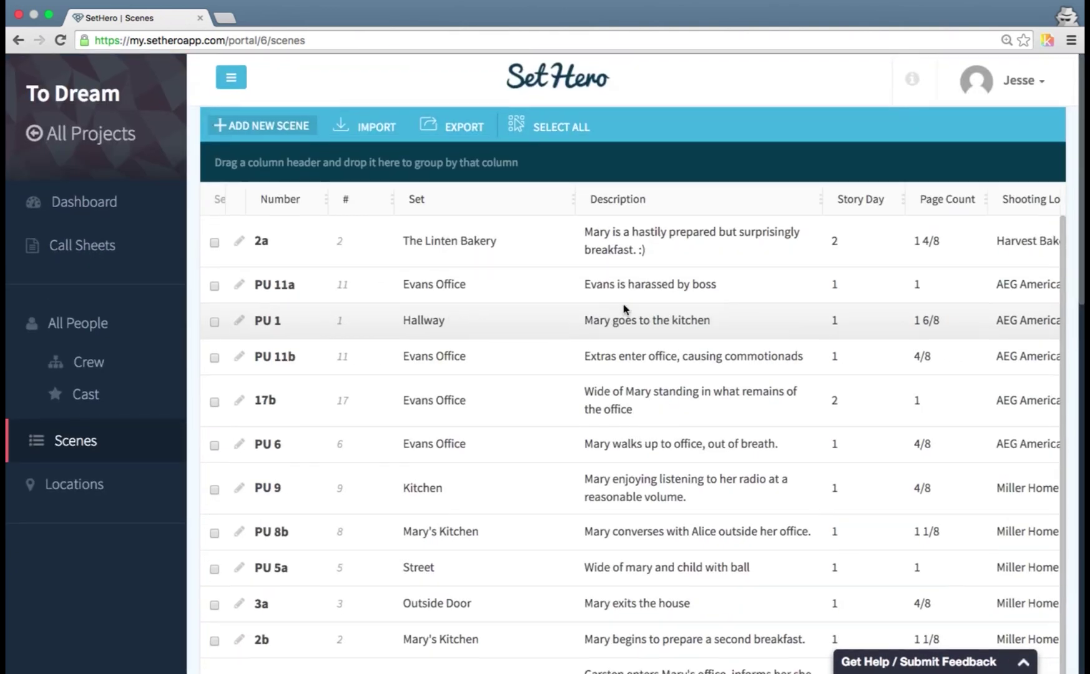
left_click(717, 289)
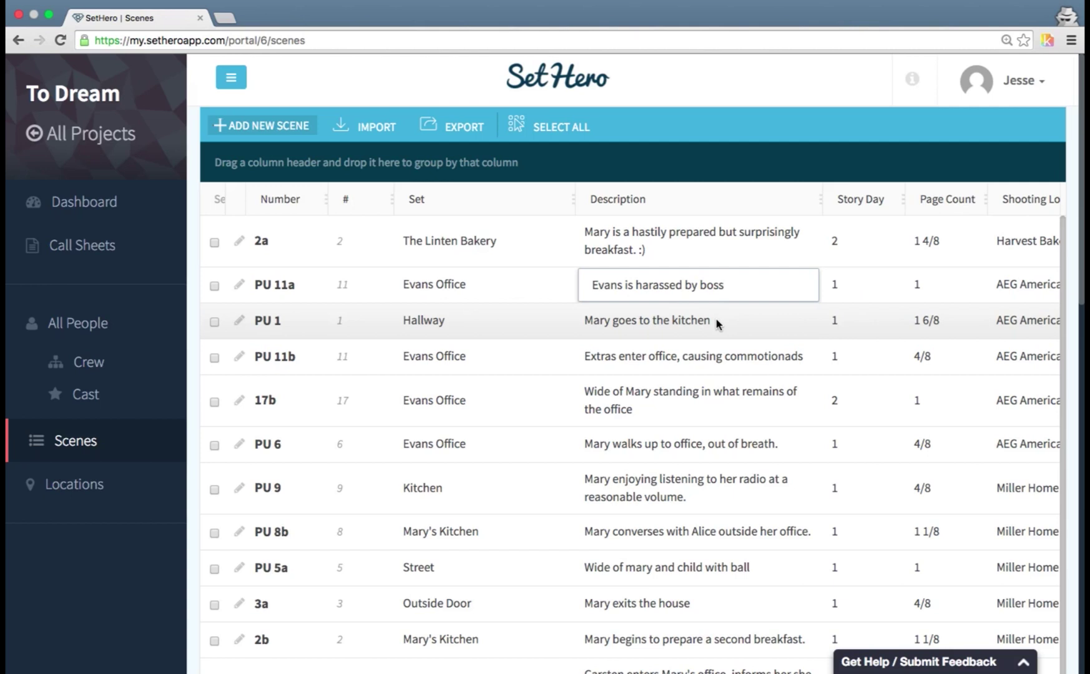
- Save scene PU 11a's description as 'Evans is harassed by bosss', leaving PU 1's description unchanged
type("s")
left_click(687, 326)
left_click(241, 327)
- Open scene PU 1's details, close them without changes, and go to the Cast list
left_click(241, 325)
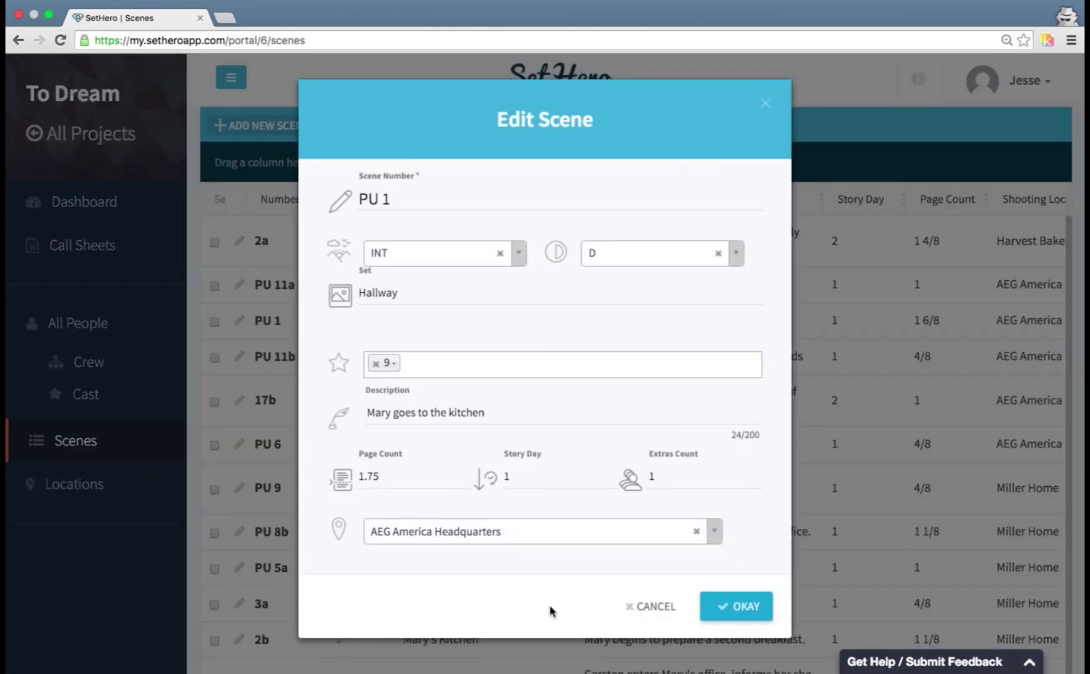
left_click(664, 607)
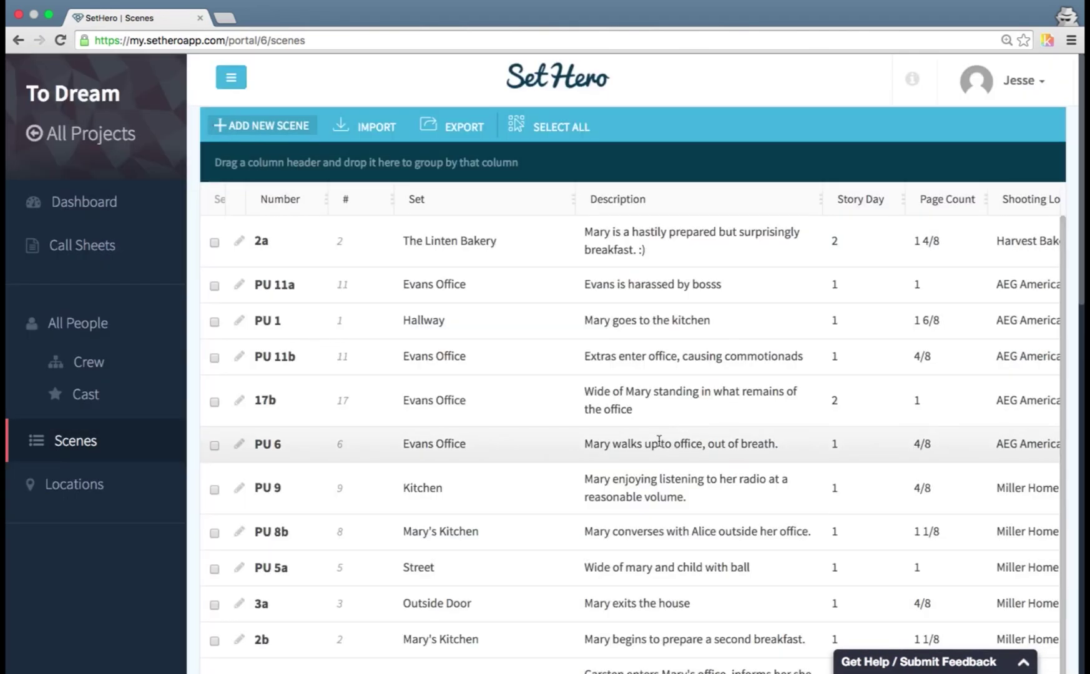
left_click(115, 407)
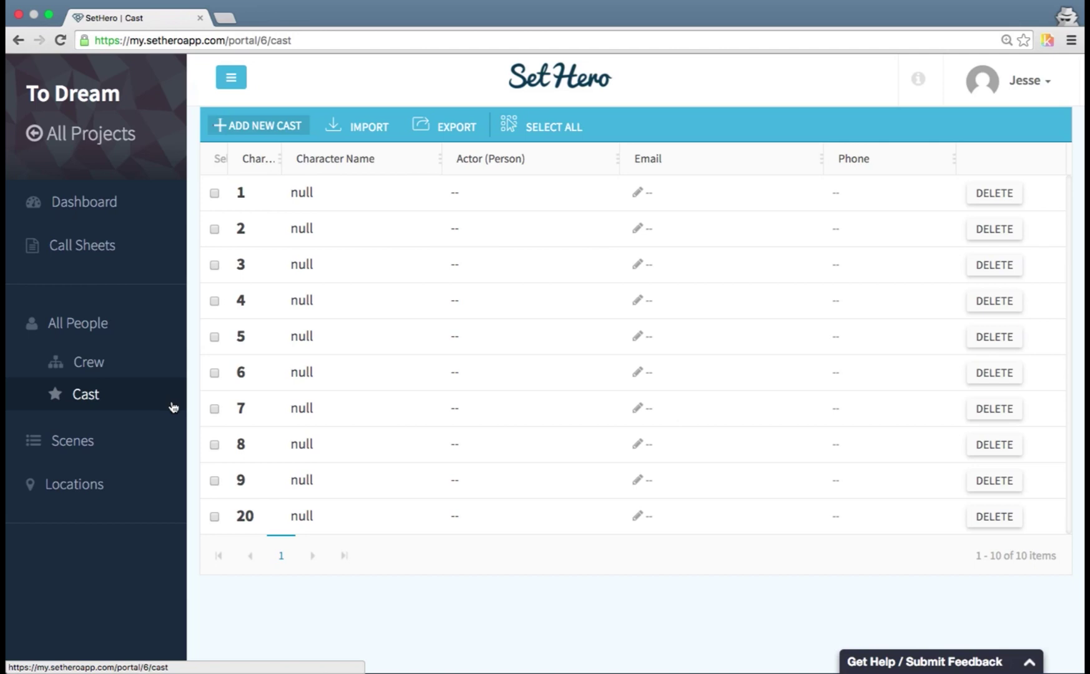
- Name cast character 1 'Rodger' and character 2 'Kiddo', then open Import Cast
left_click(331, 194)
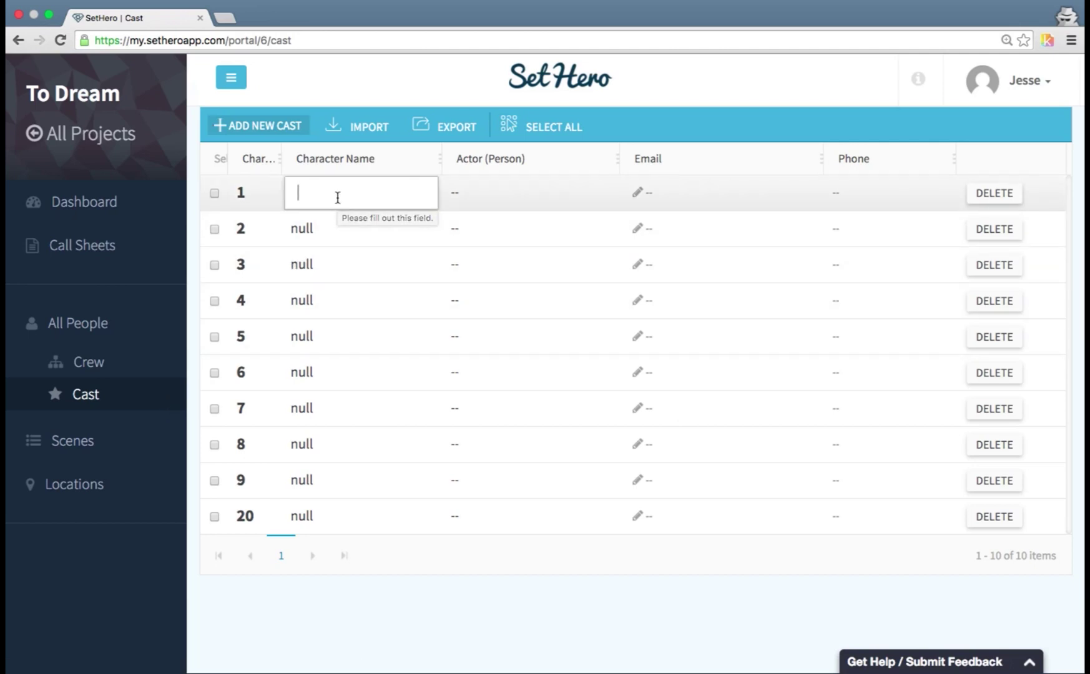
type("Rodger")
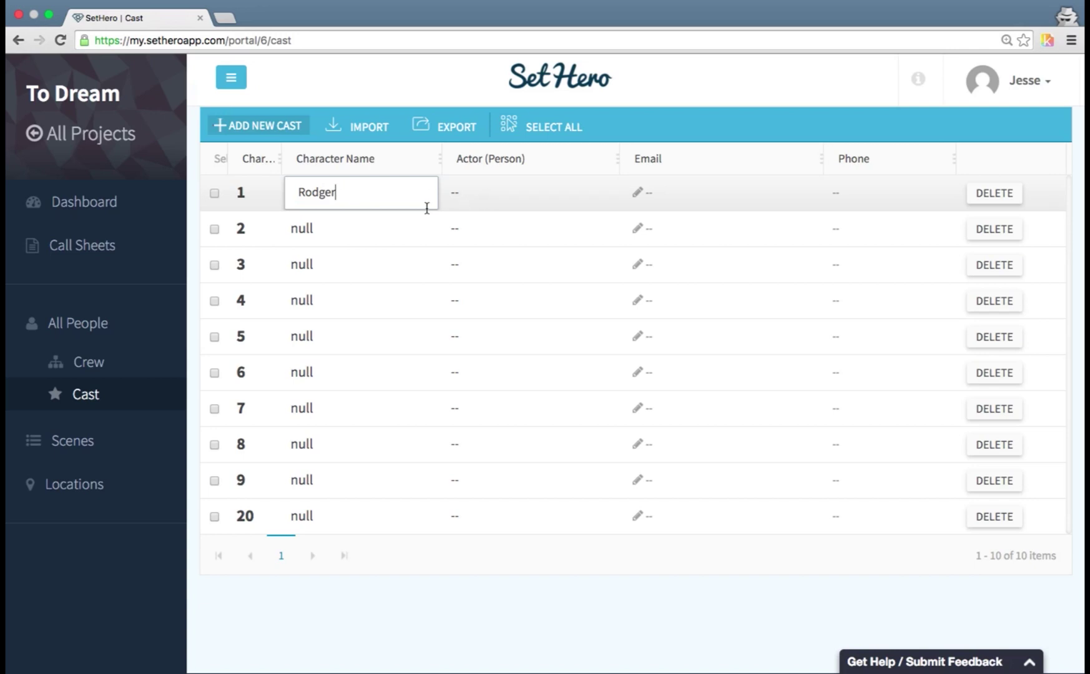
left_click(366, 234)
key("Escape")
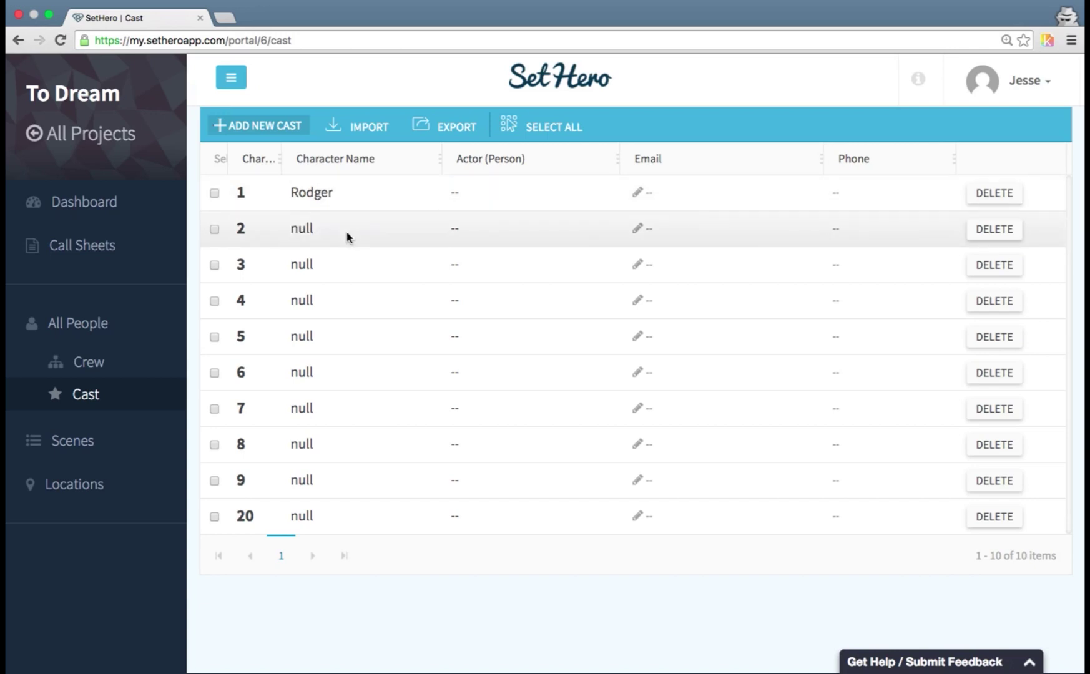
left_click(348, 233)
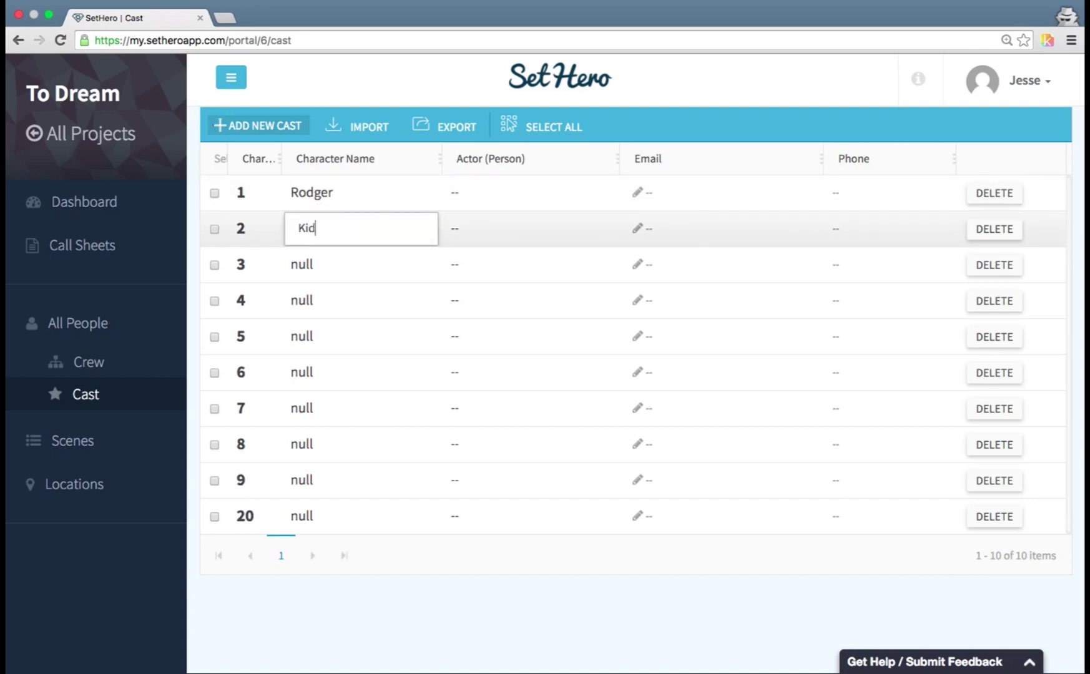
type("do")
left_click(357, 268)
key("Escape")
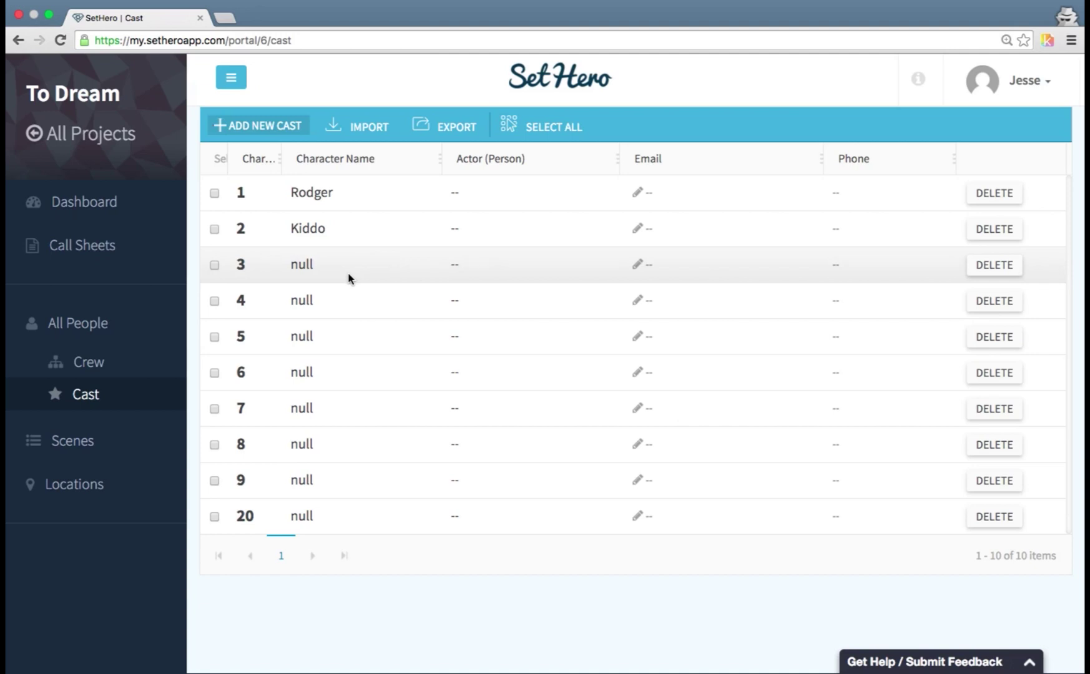
left_click(369, 127)
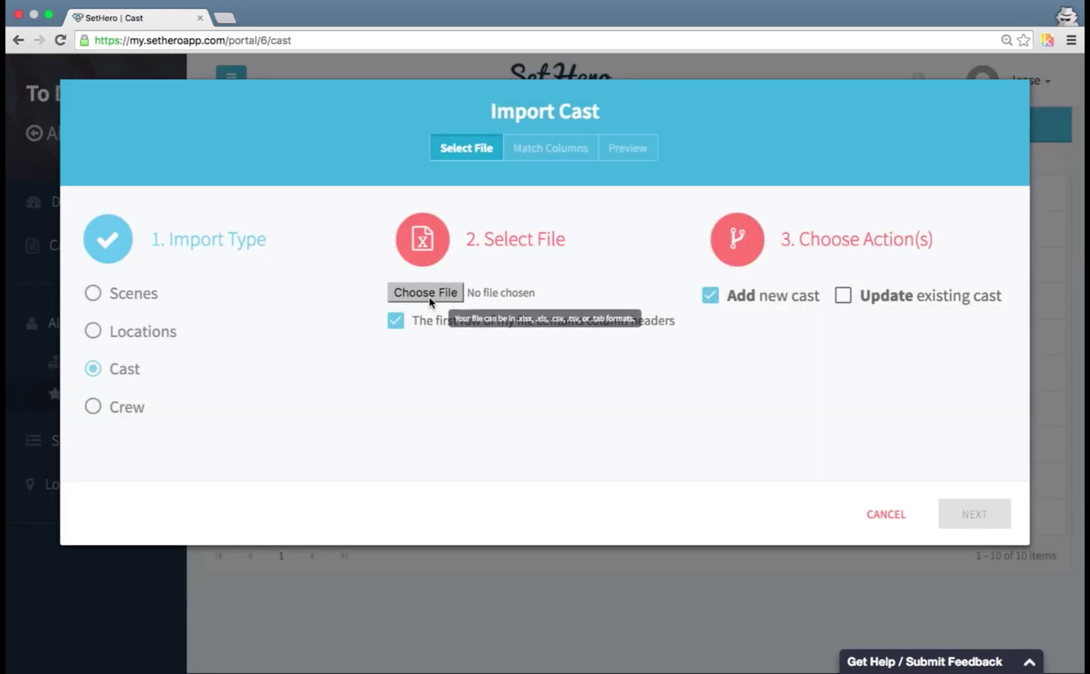
- Load Cast List.csv for import with 'Update existing cast' enabled and continue to column matching
left_click(430, 294)
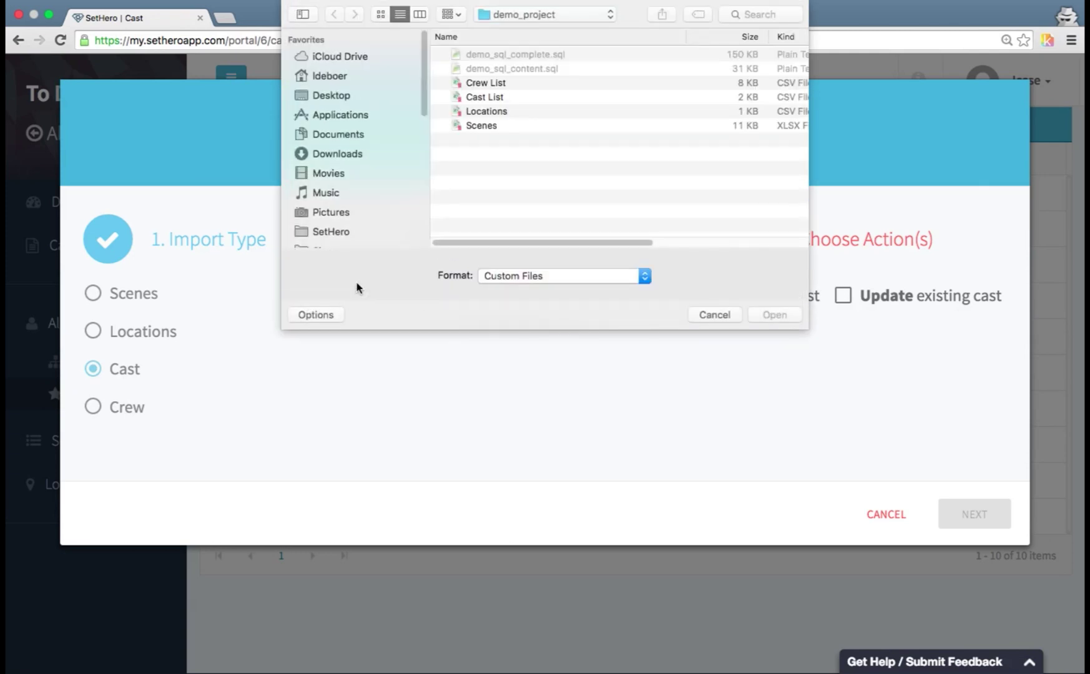
left_click(496, 97)
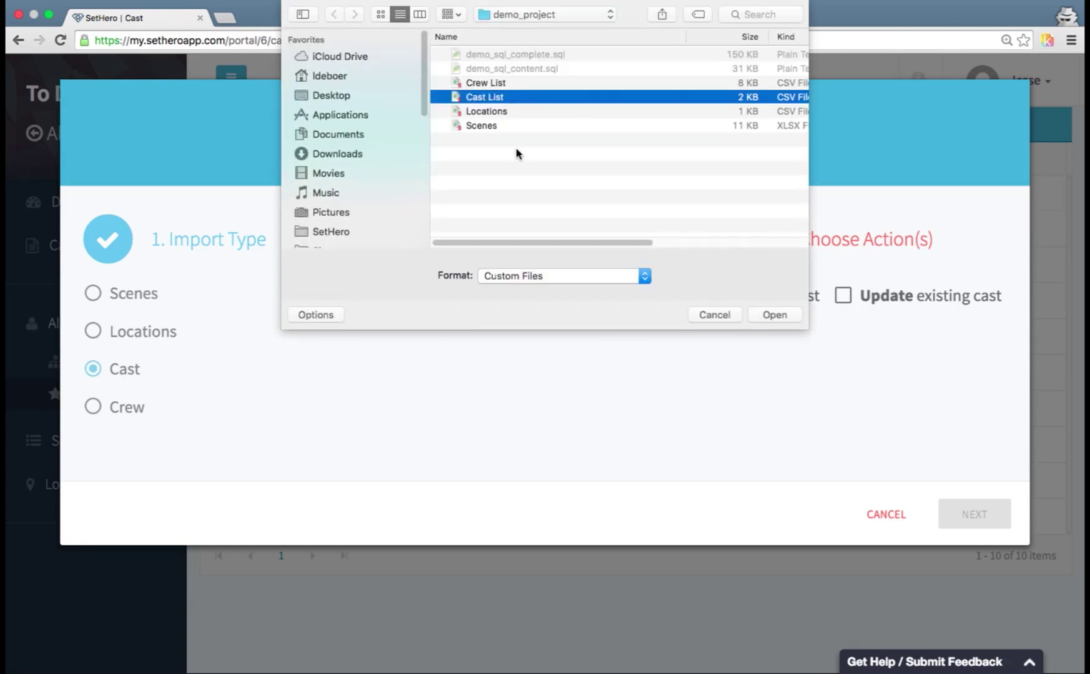
left_click(774, 315)
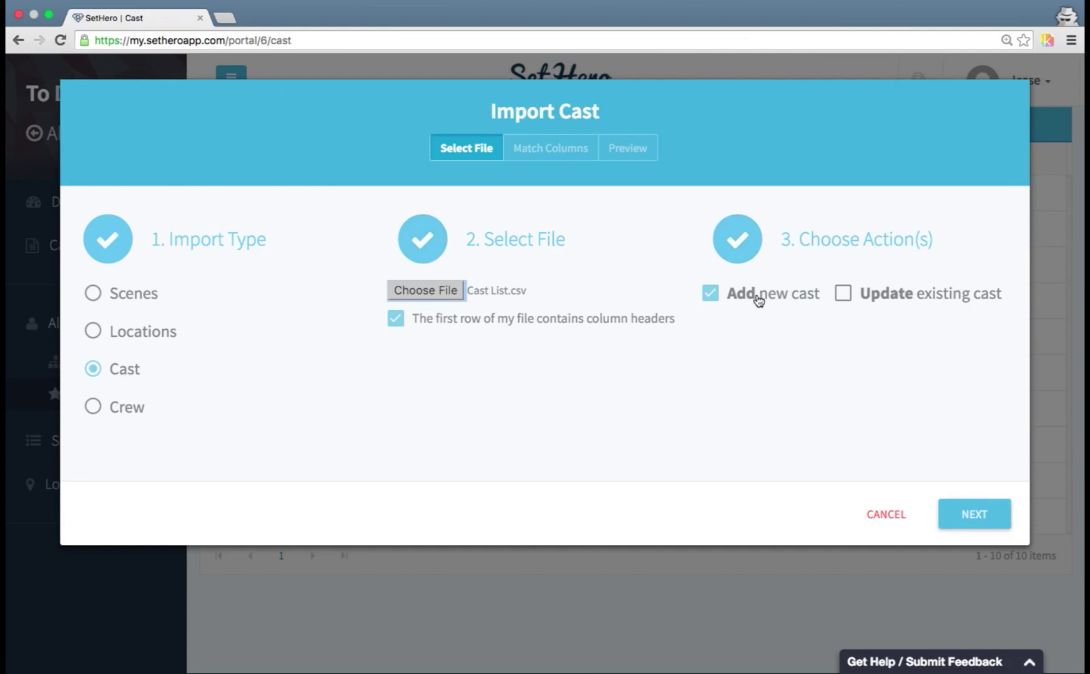
left_click(838, 295)
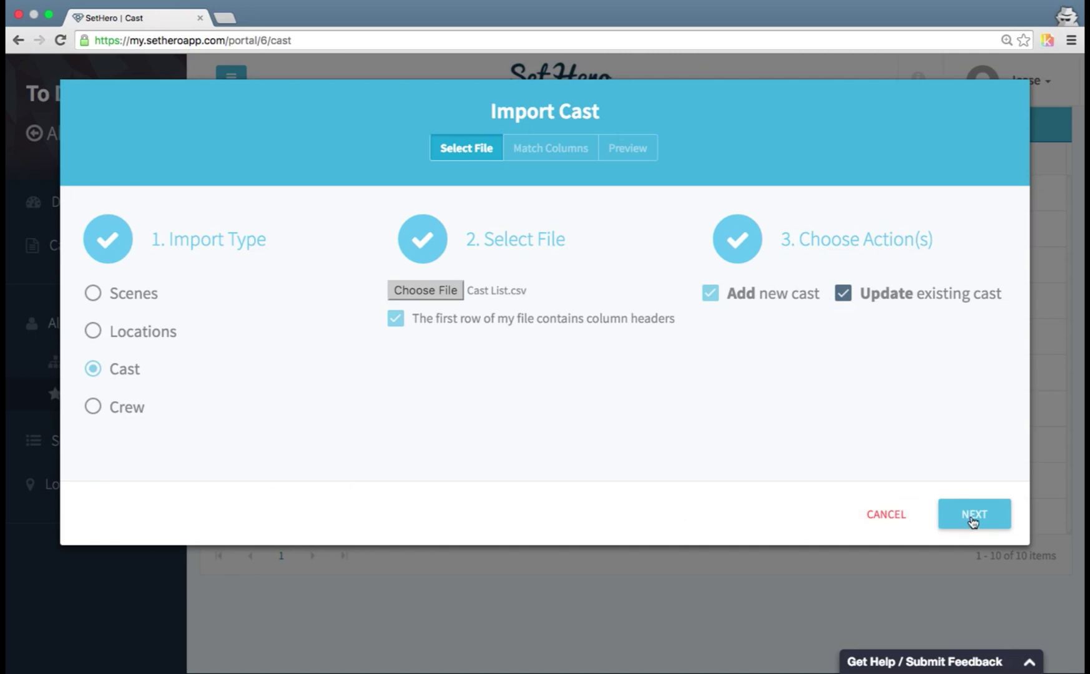
left_click(968, 518)
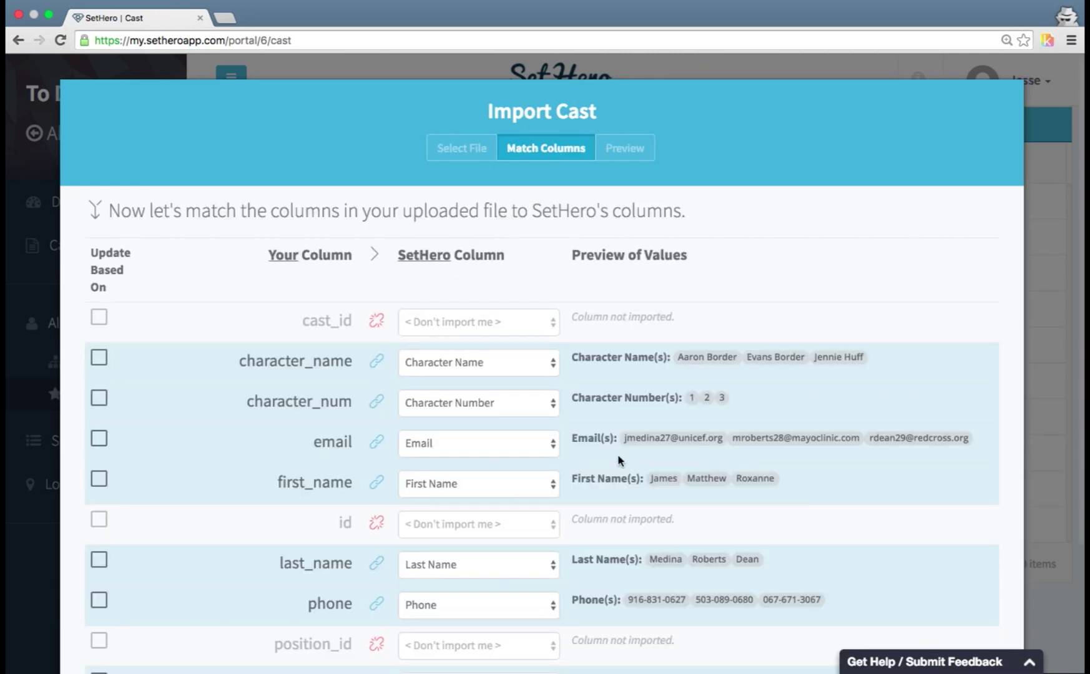
- Set position_name to '< Don't import me >', match existing cast on character_num, and continue to the preview
scroll(619, 456, "down", 3)
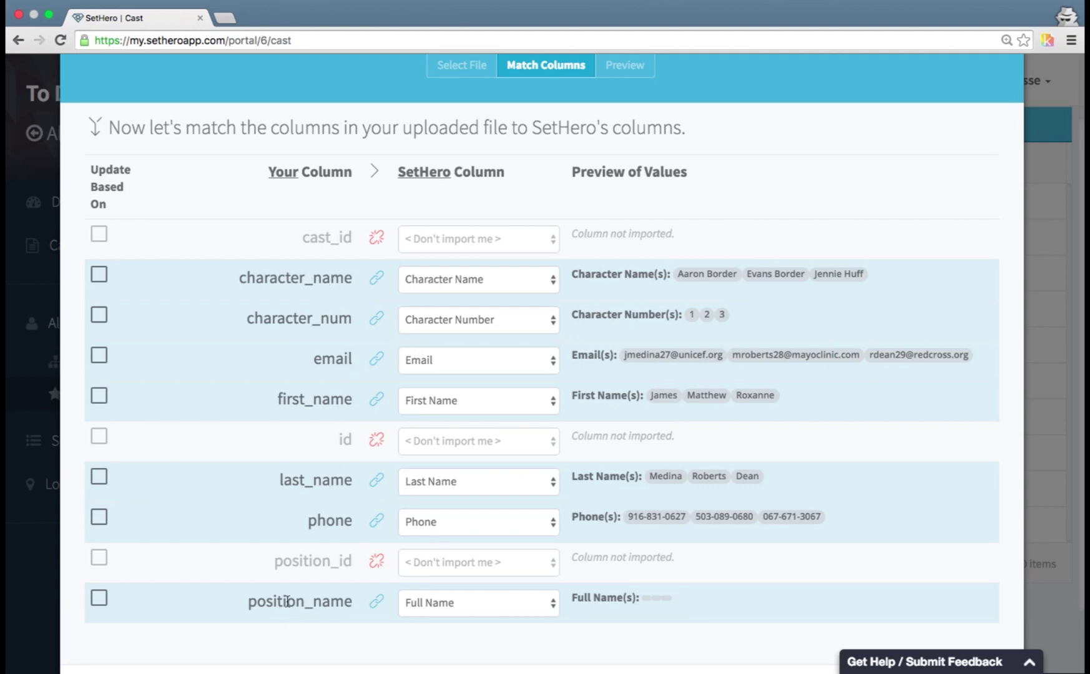
left_click(431, 604)
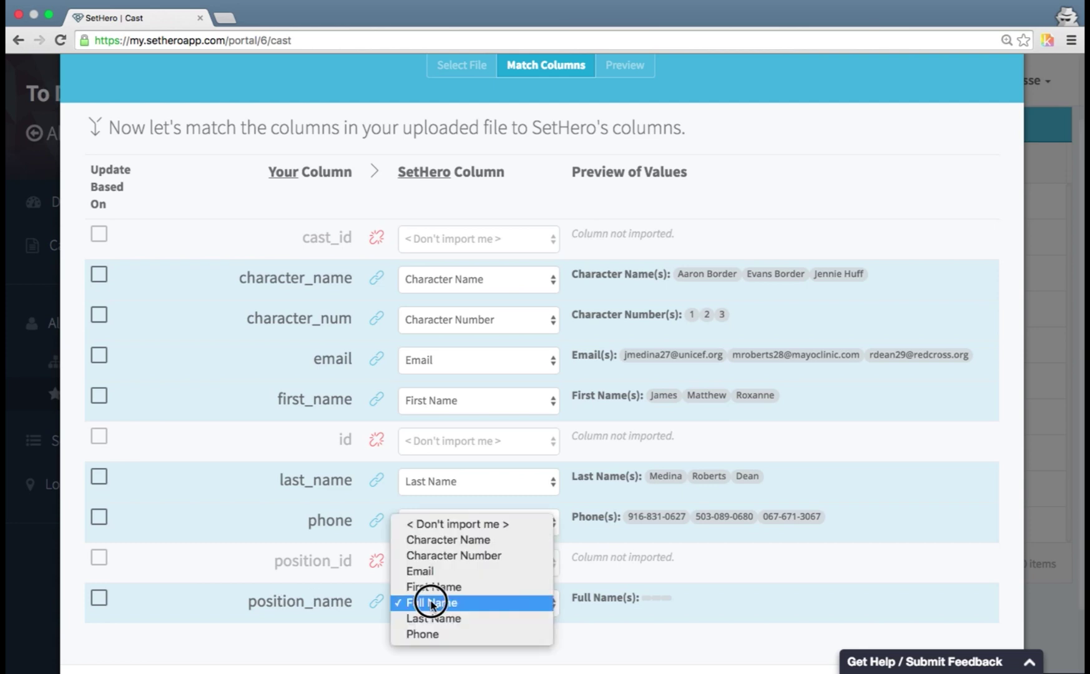
left_click(445, 528)
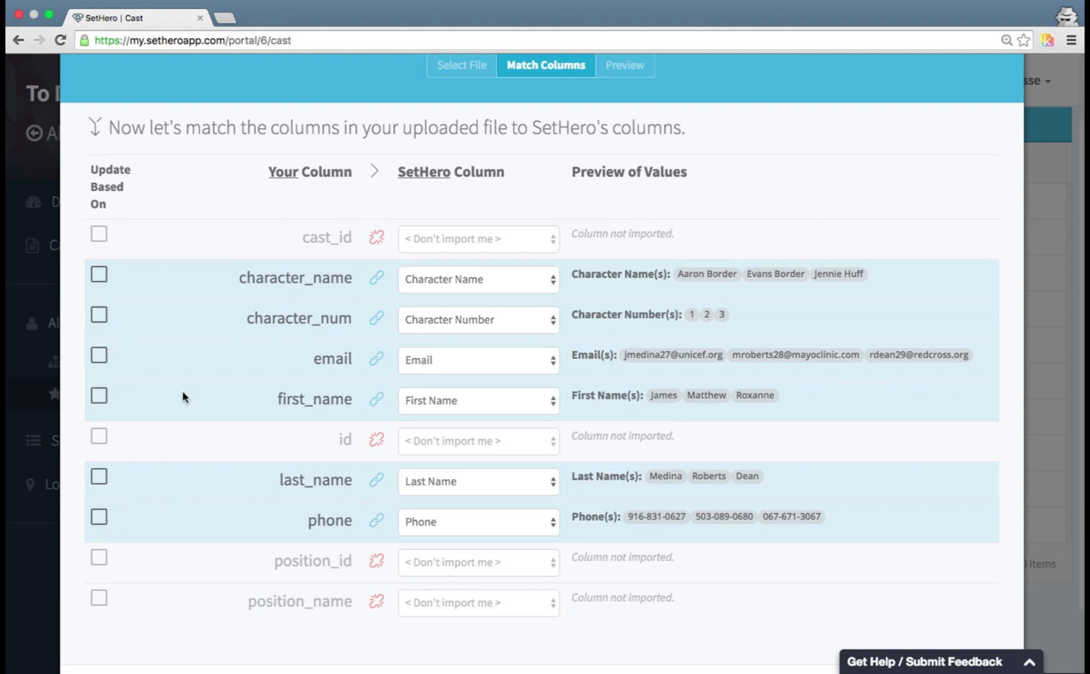
left_click(100, 318)
scroll(920, 597, "down", 3)
left_click(951, 616)
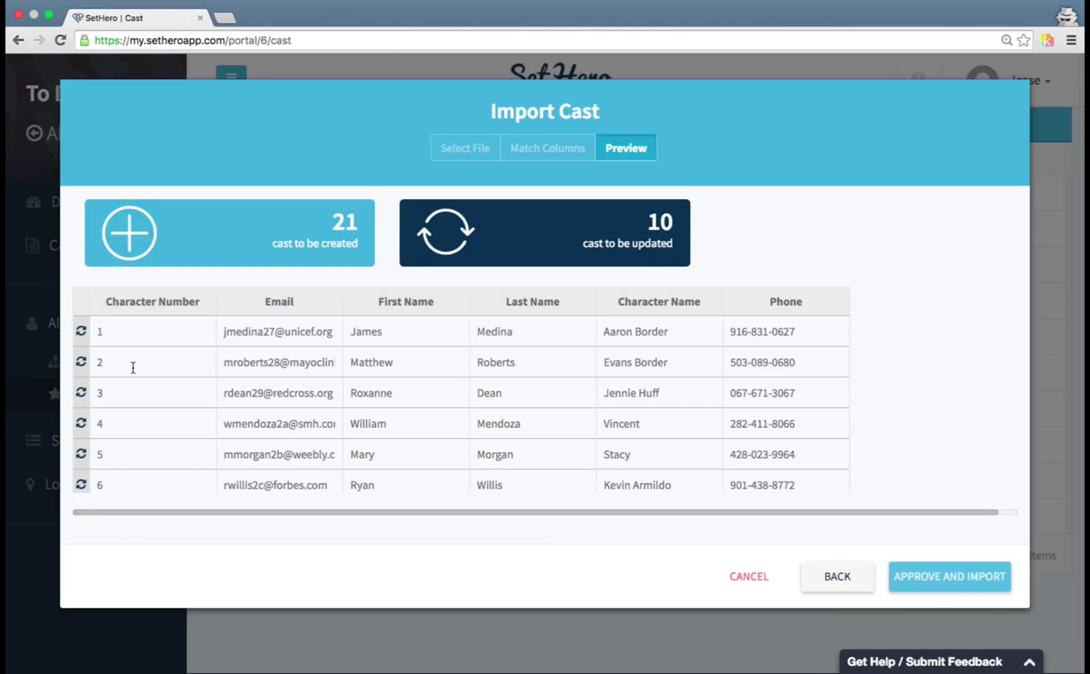
- Review the preview of 21 new and 10 updated cast, then approve and import
mouse_move(84, 365)
scroll(134, 365, "down", 1)
scroll(140, 358, "down", 8)
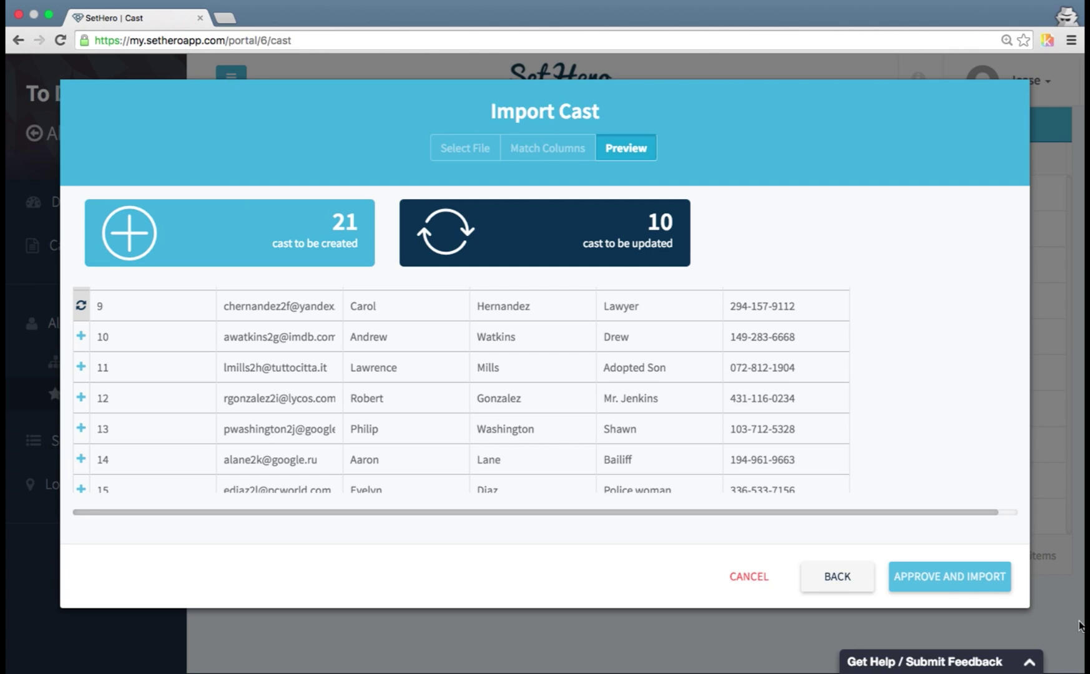
left_click(995, 582)
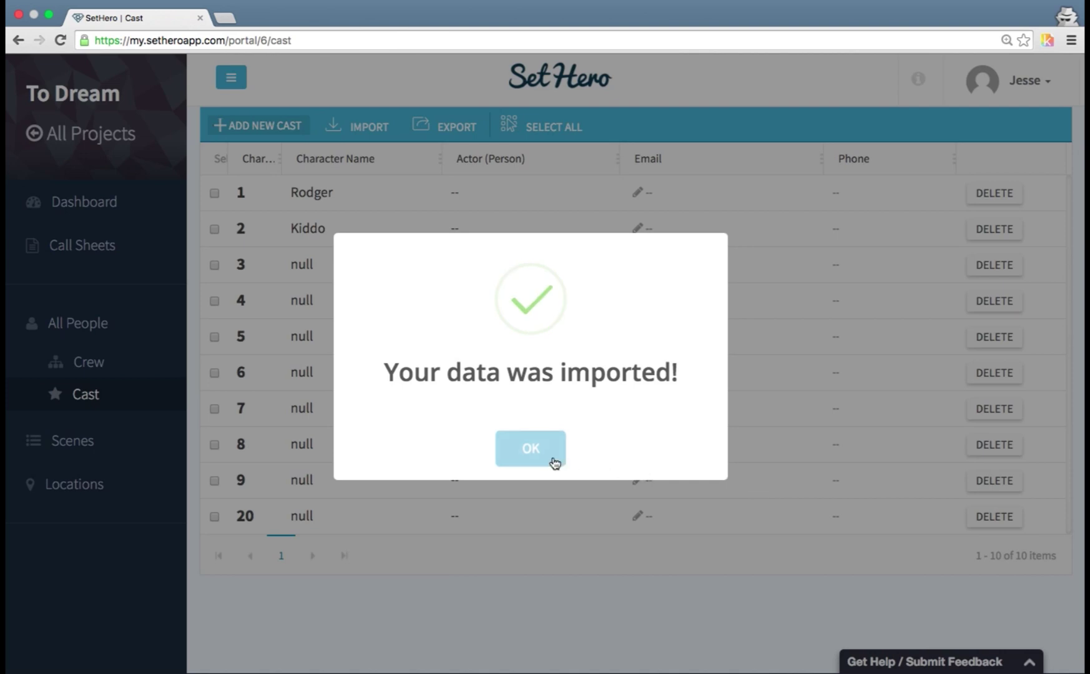
- Dismiss the import confirmation, review the Cast table's actors and contact details, then go to All People
left_click(554, 463)
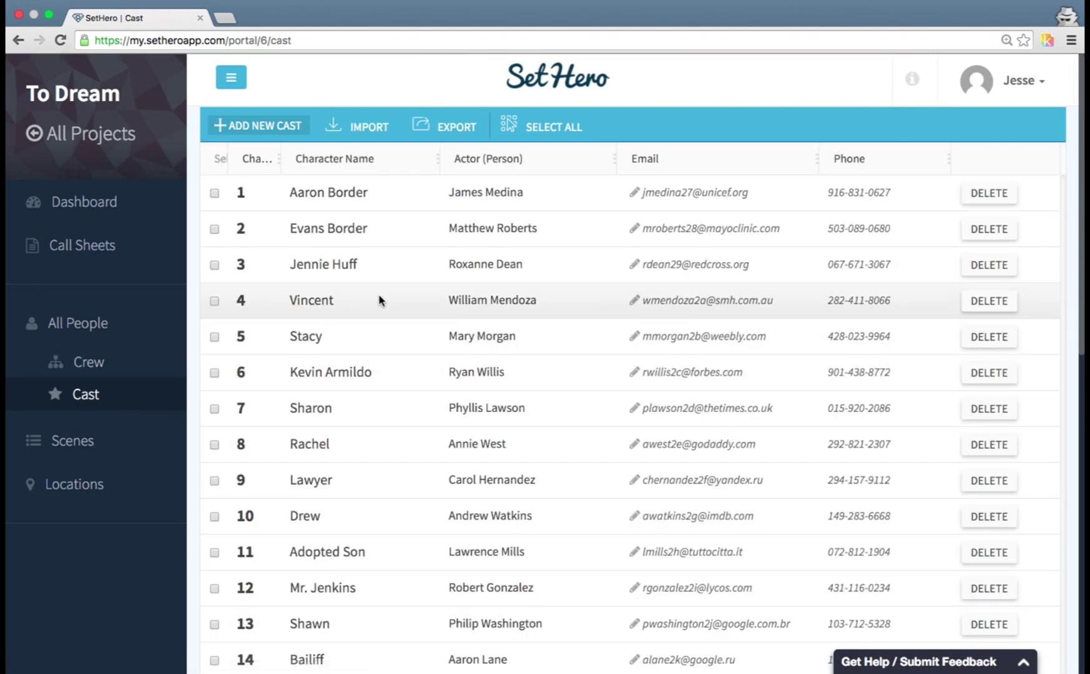
scroll(373, 312, "up", 2)
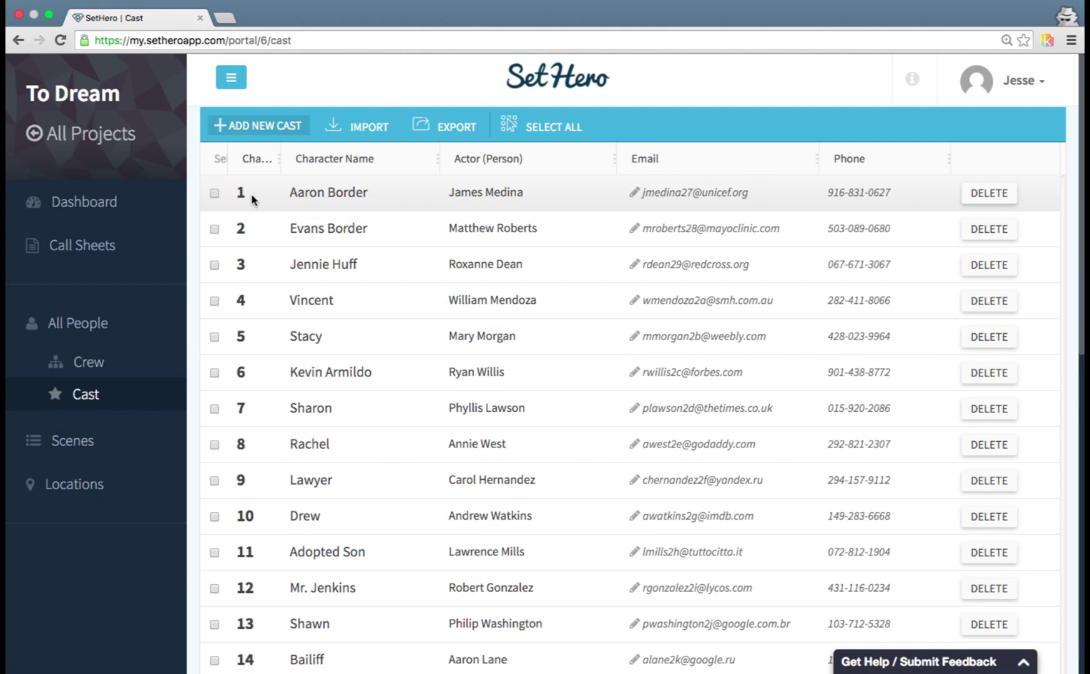
scroll(256, 226, "down", 10)
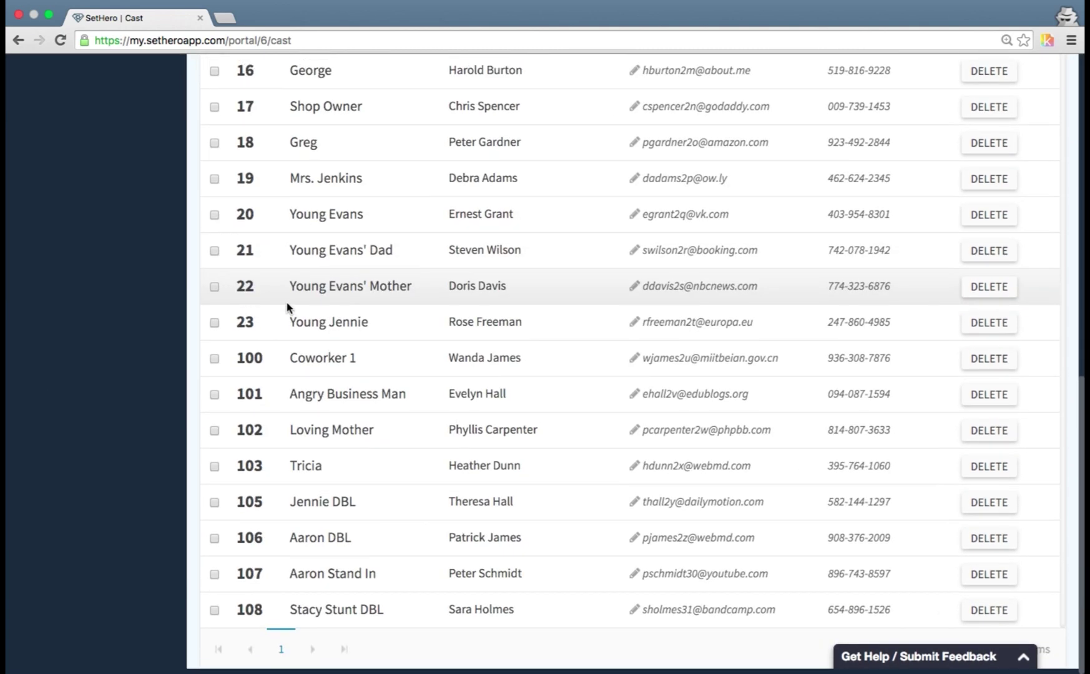
scroll(287, 309, "up", 10)
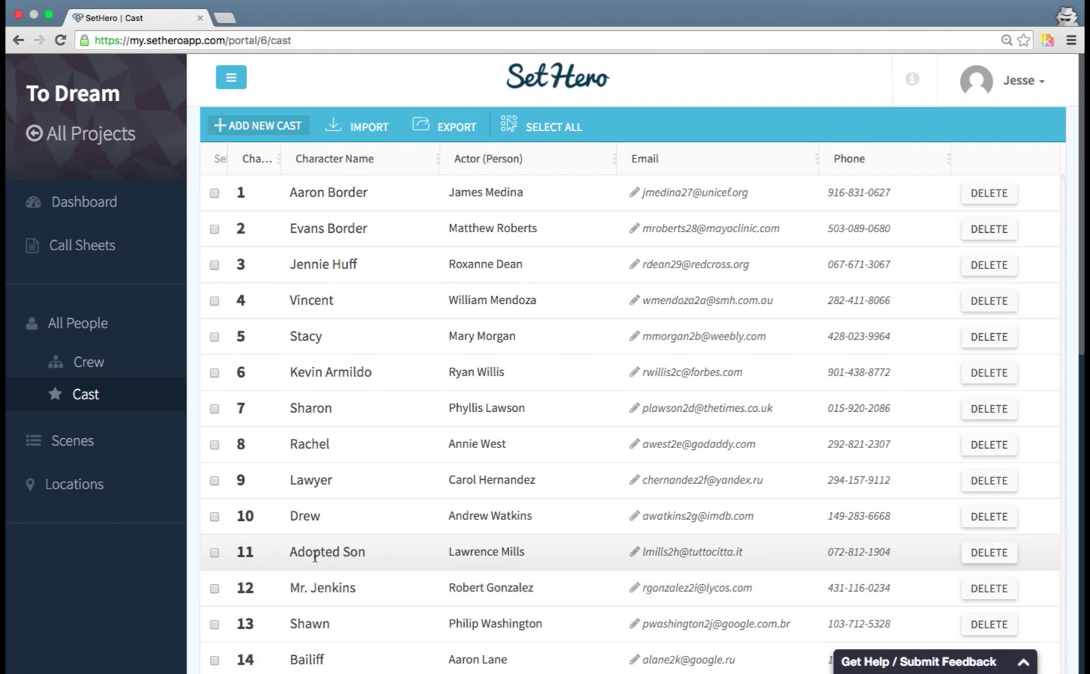
scroll(449, 534, "down", 5)
scroll(469, 548, "up", 5)
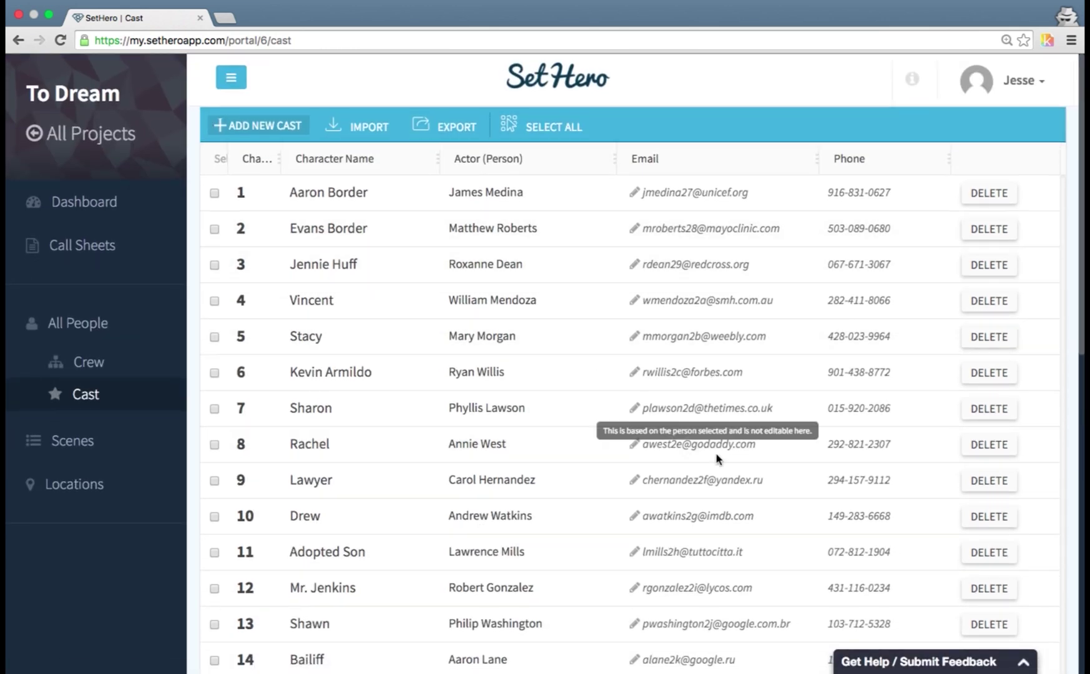
scroll(153, 340, "down", 1)
left_click(95, 323)
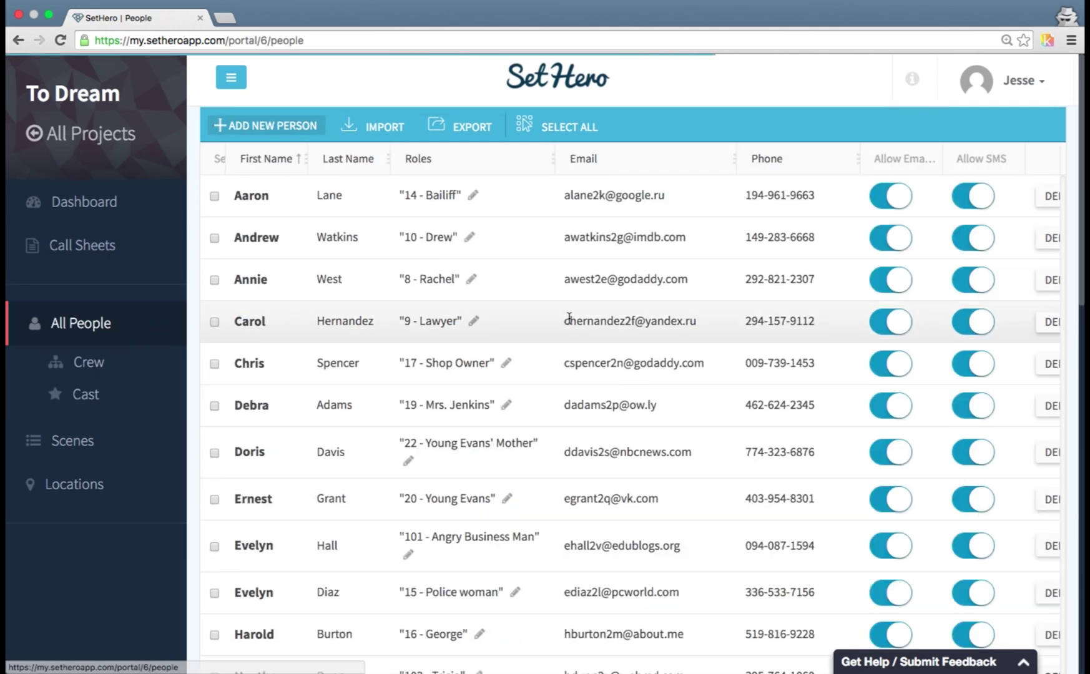
- Browse All People, review the Crew and Locations lists, then return to the Crew roster
scroll(568, 318, "down", 9)
scroll(569, 318, "down", 6)
scroll(569, 318, "up", 15)
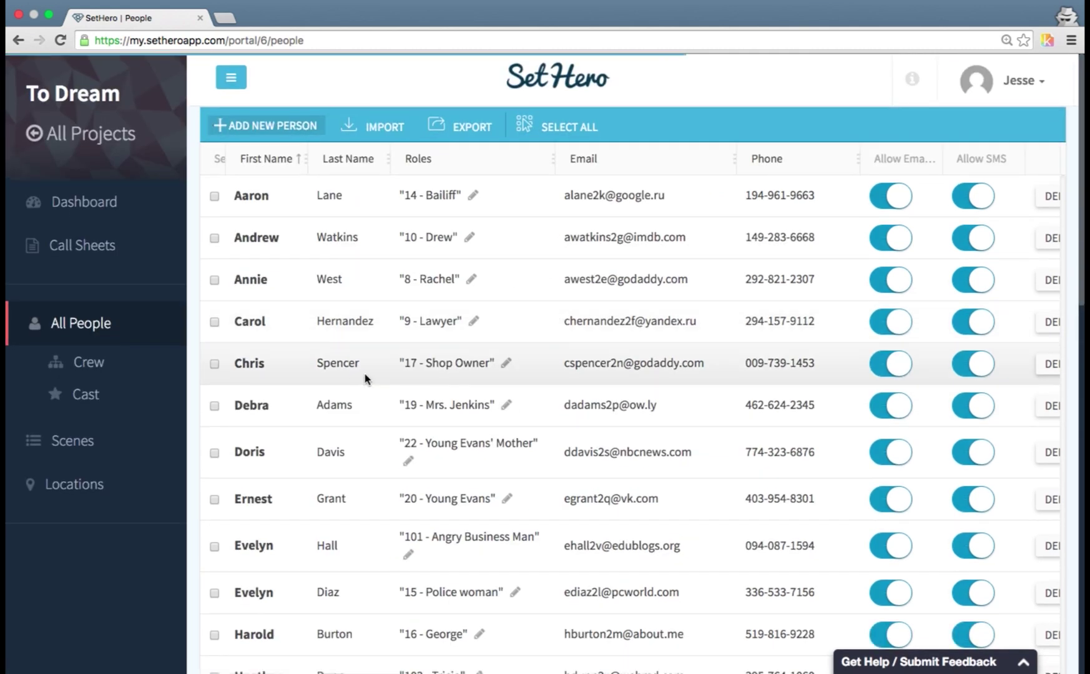
left_click(147, 368)
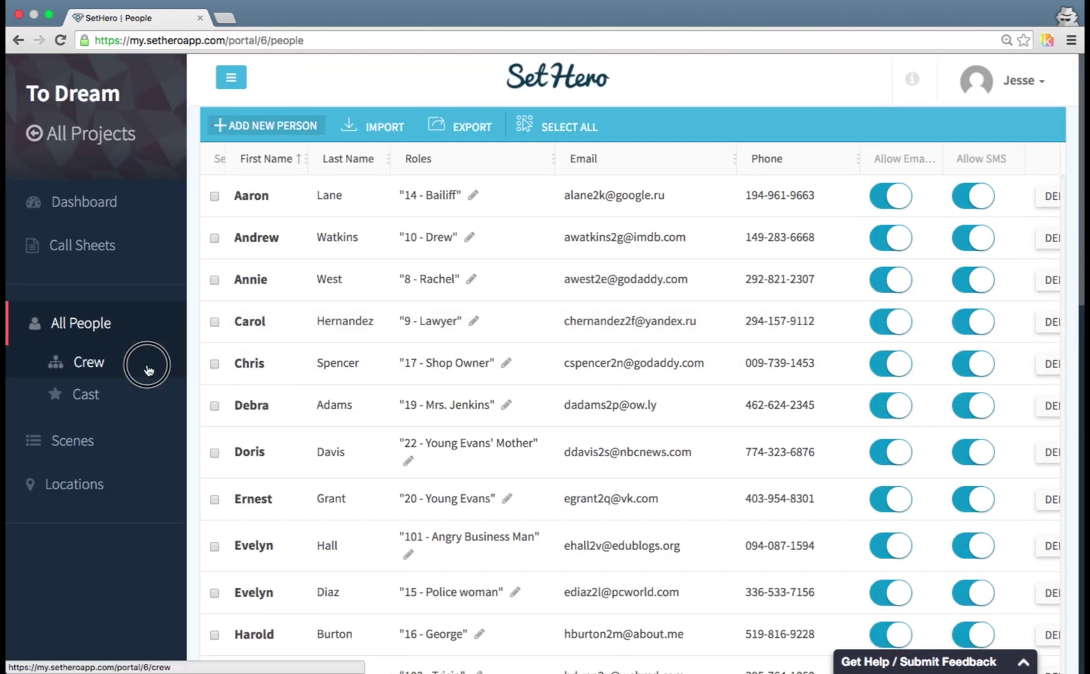
left_click(117, 485)
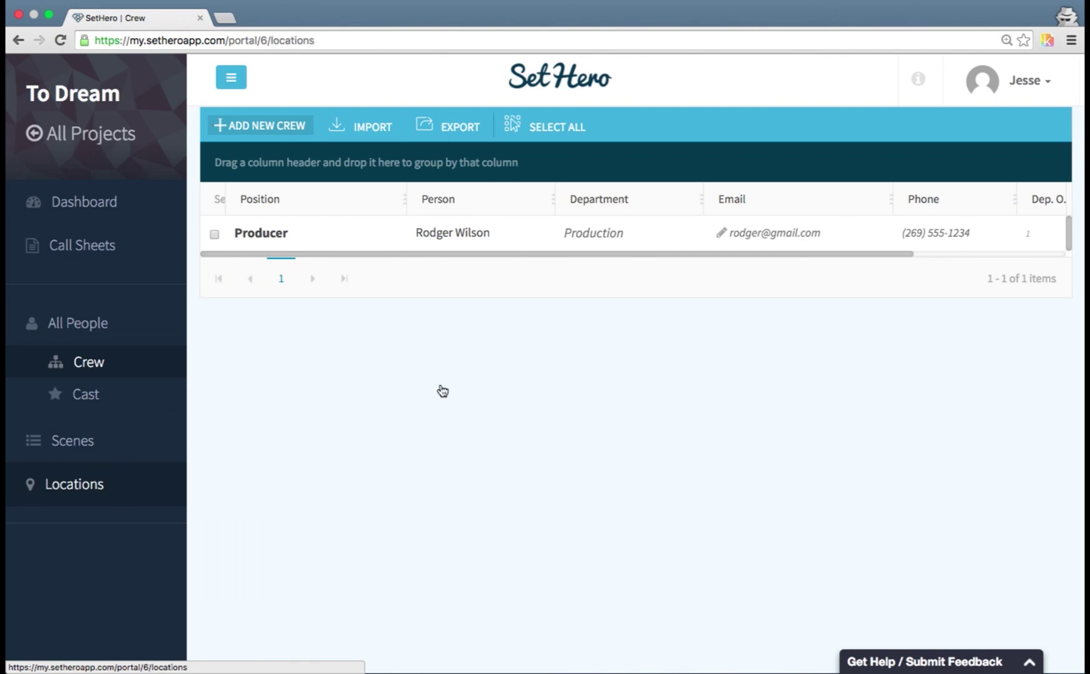
scroll(431, 382, "down", 3)
scroll(431, 382, "up", 3)
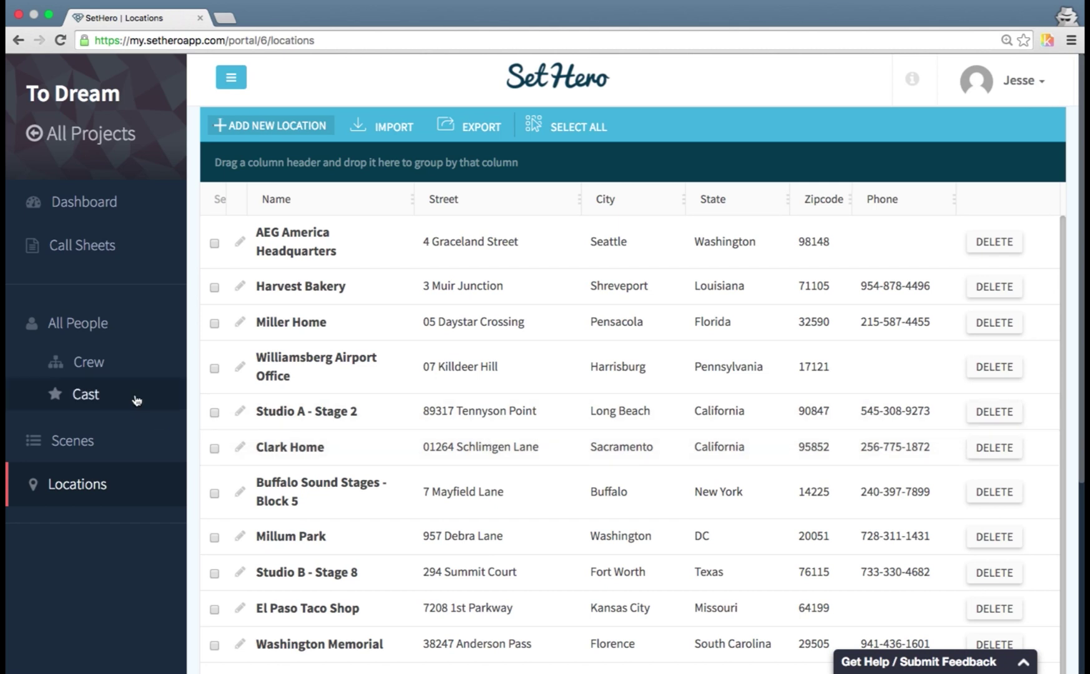
left_click(98, 367)
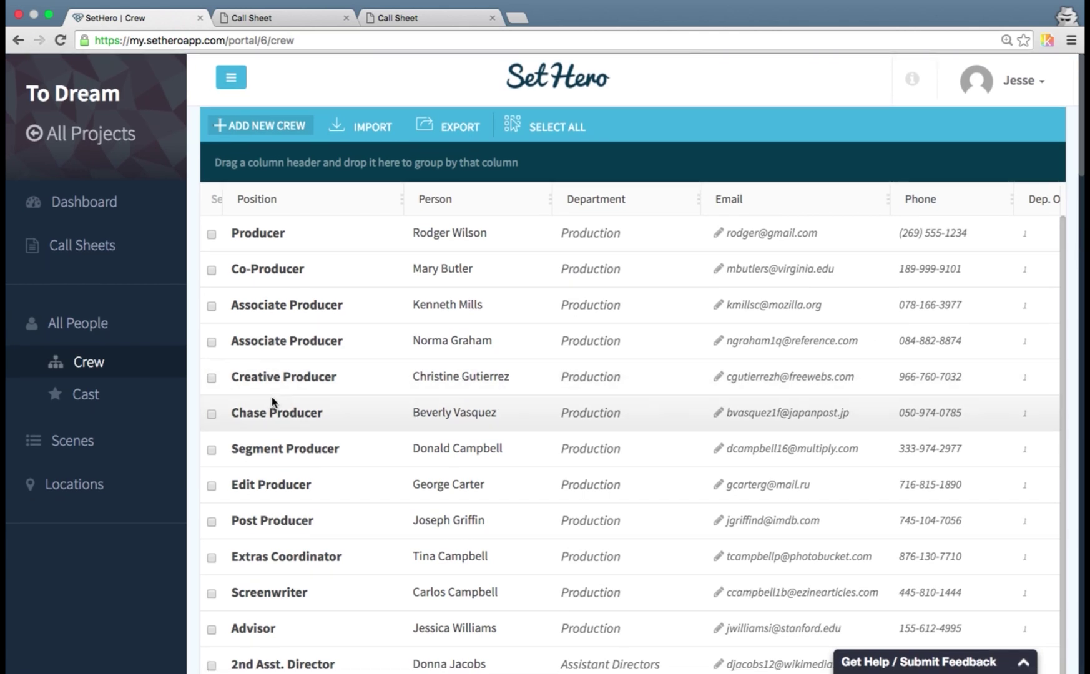
- Show the project dashboard's checklist: 75% complete, 111 people, 80 crew, 31 cast, 17 locations
left_click(113, 211)
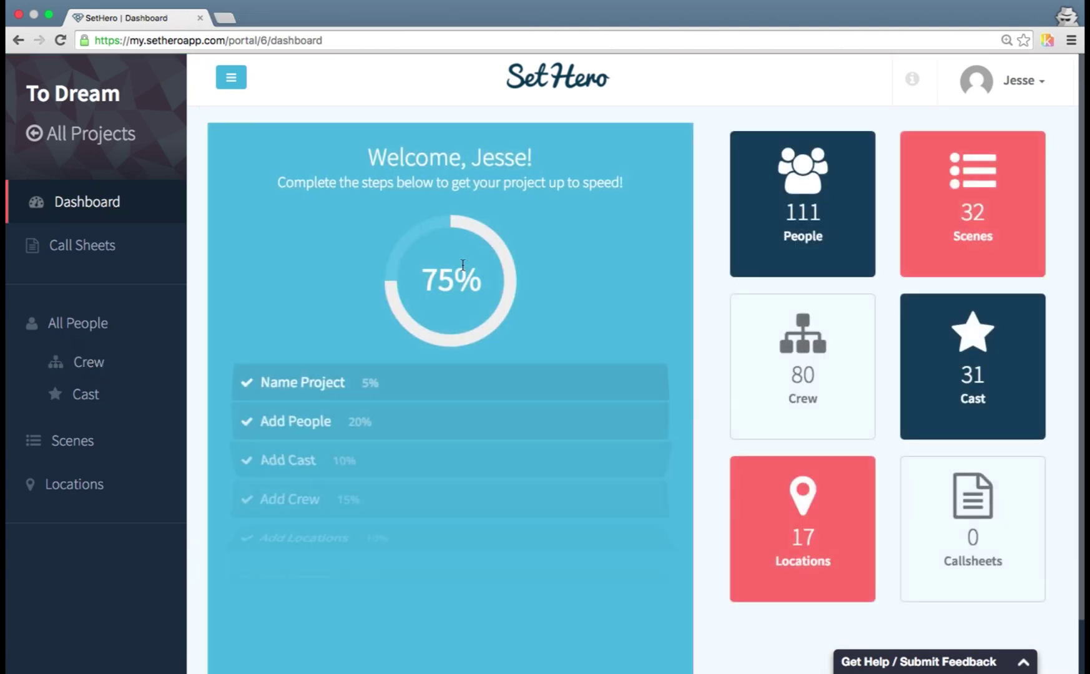
scroll(464, 286, "down", 1)
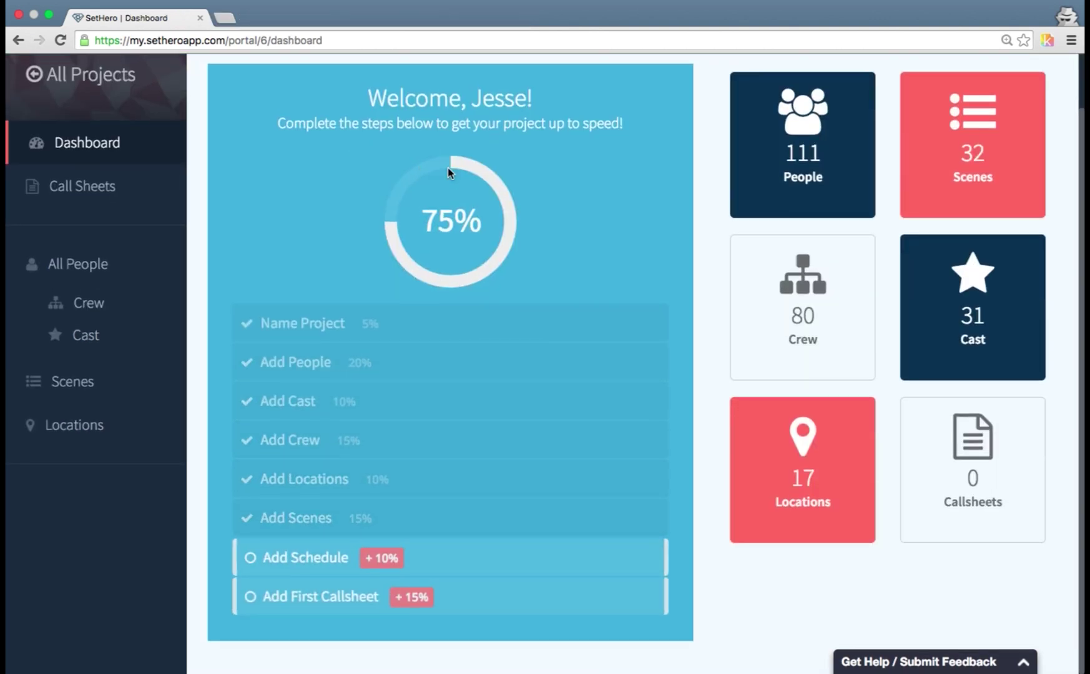